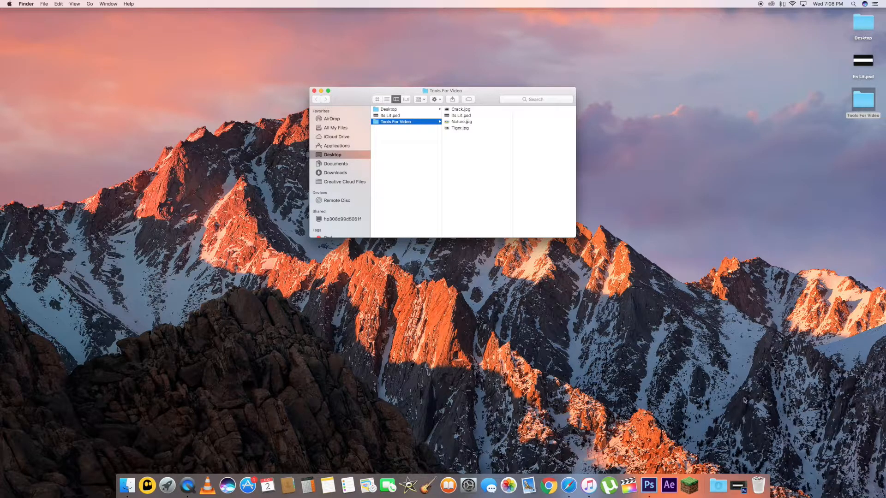
# In Its Lit.psd in Photoshop, fill the BG layer with the custom dark grey radial gradient, from the banner's centre to its left edge.
pyautogui.click(736, 484)
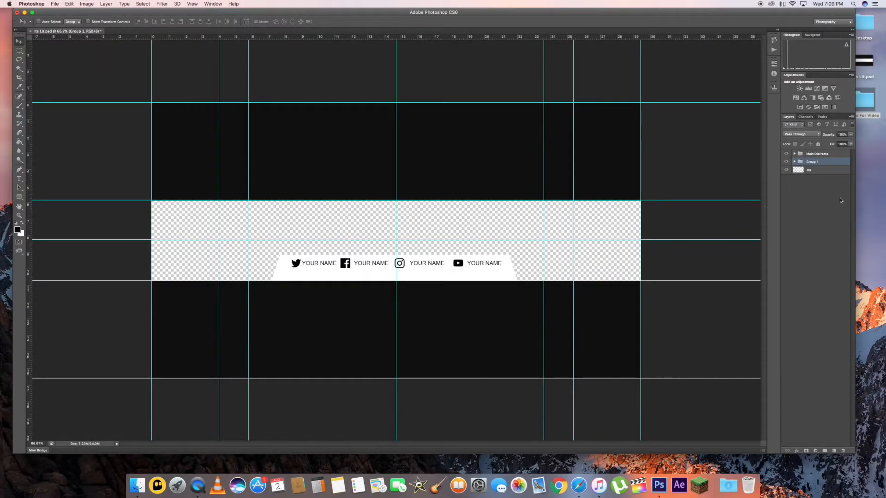
pyautogui.click(816, 170)
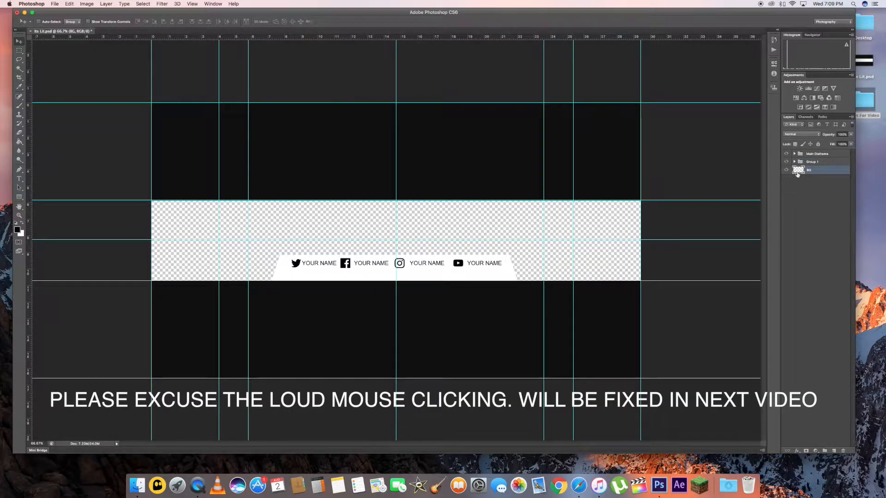
pyautogui.click(20, 143)
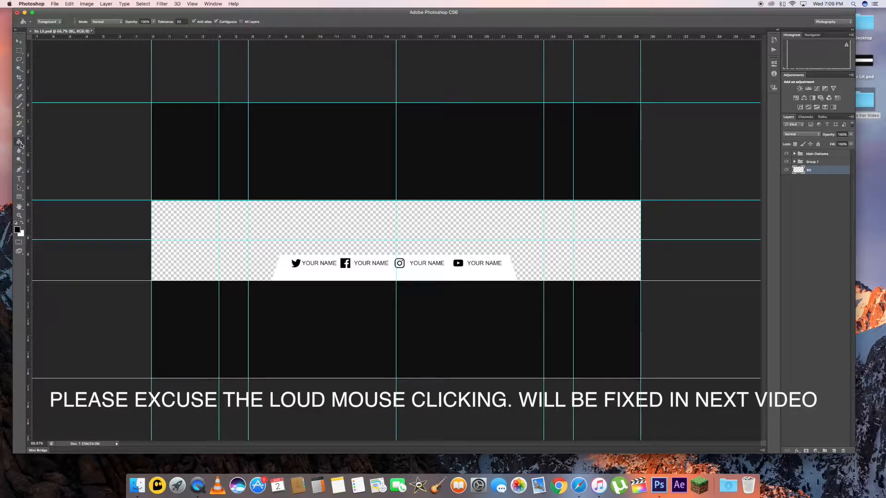
pyautogui.click(20, 143)
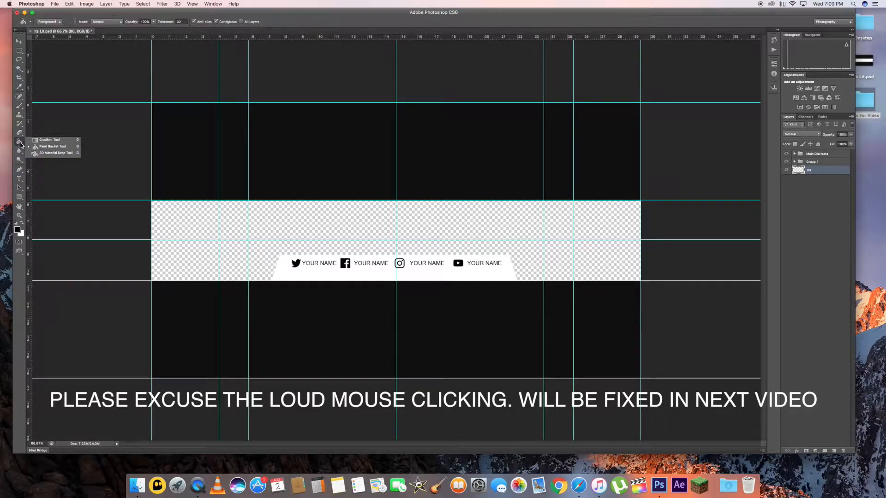
pyautogui.click(55, 141)
pyautogui.click(48, 22)
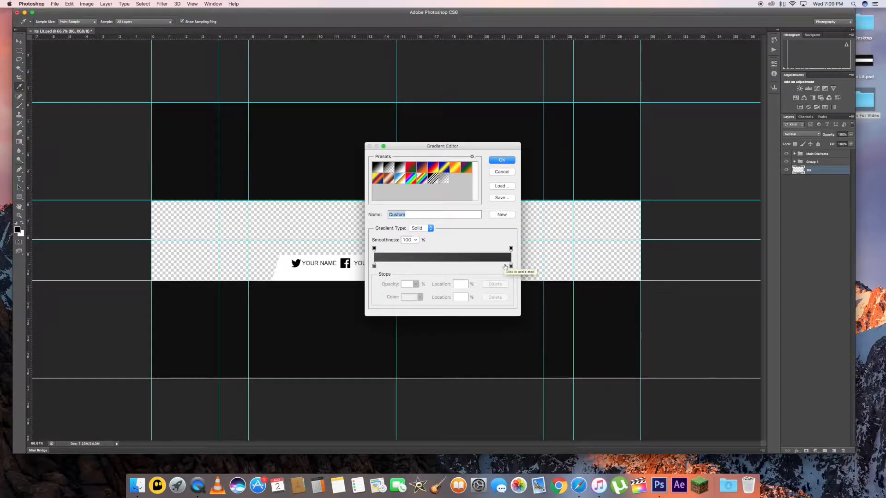
pyautogui.click(504, 162)
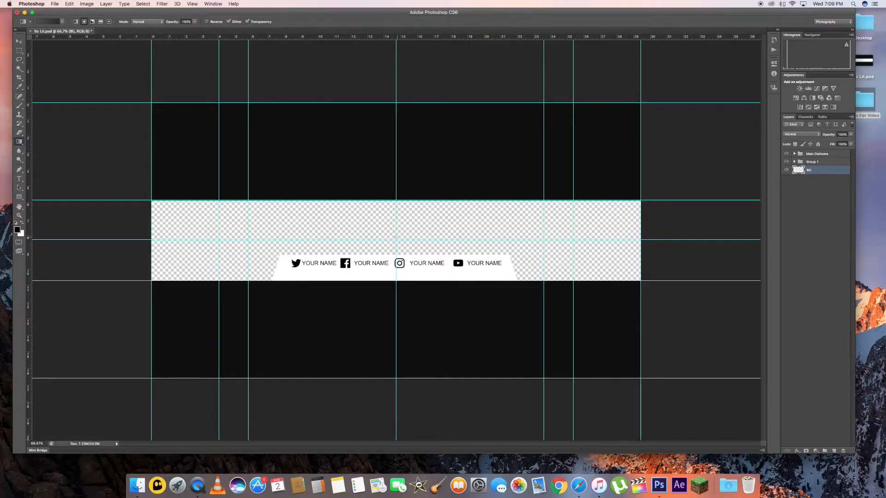
pyautogui.click(85, 22)
pyautogui.moveTo(395, 239); pyautogui.dragTo(155, 239)
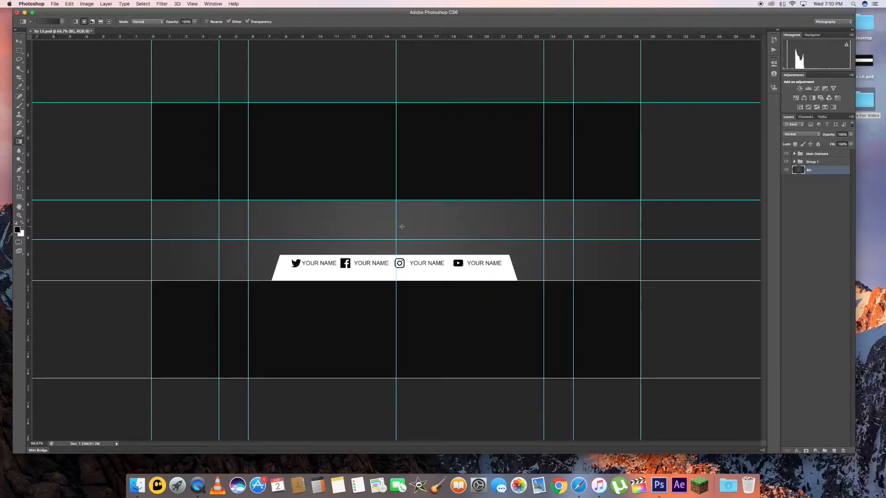
# Set the Type tool's font to TYPOGRAPH PRO in the ExtraBold style.
pyautogui.click(19, 215)
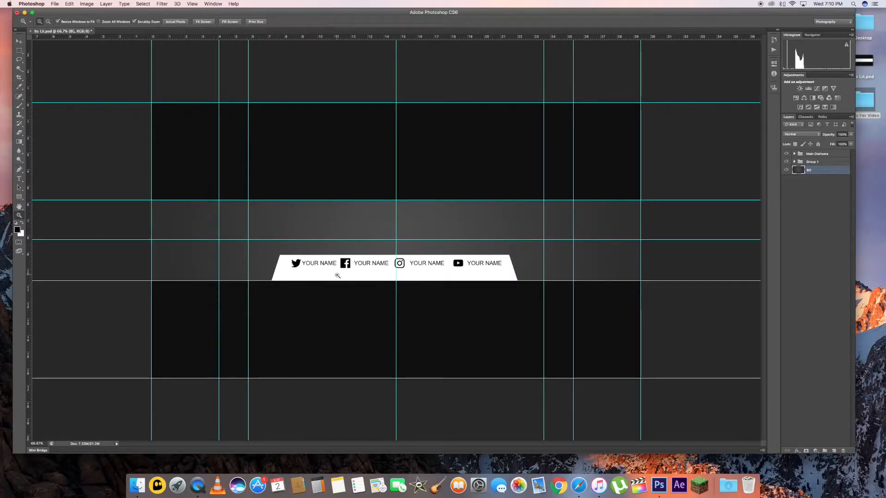
pyautogui.moveTo(398, 220); pyautogui.dragTo(411, 227)
pyautogui.click(19, 178)
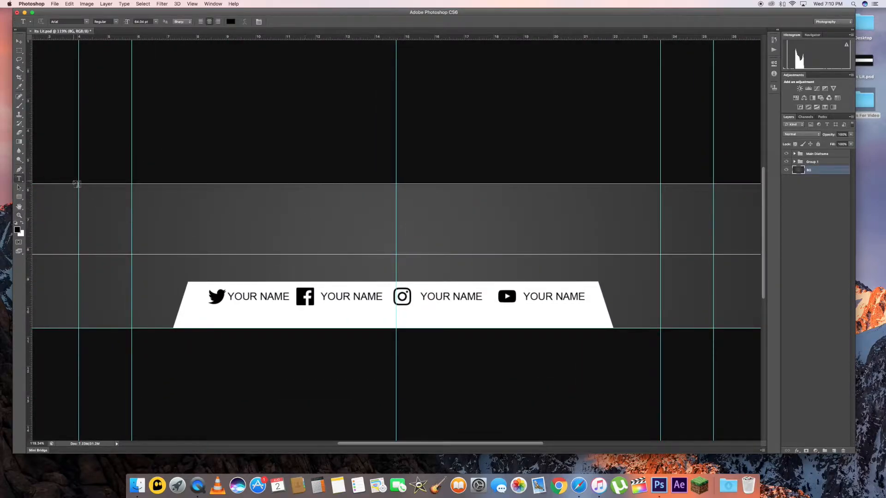
pyautogui.click(87, 22)
pyautogui.scroll(-20, 72, 108)
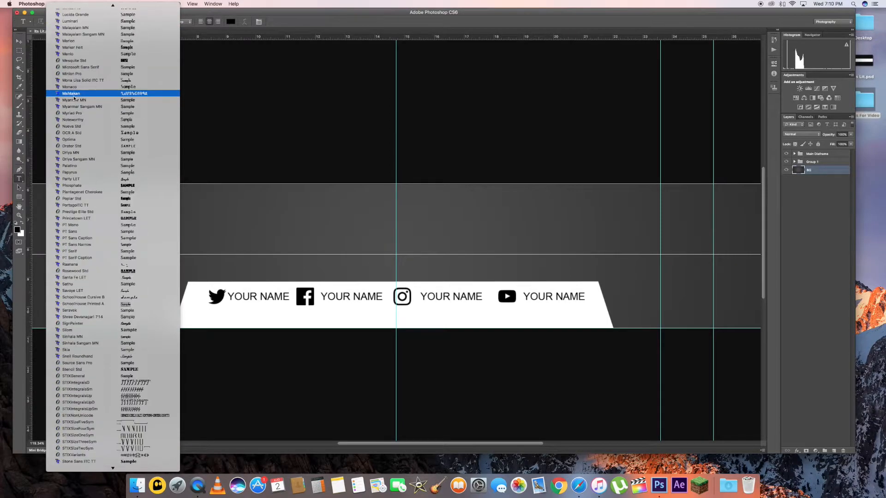
pyautogui.scroll(10, 75, 98)
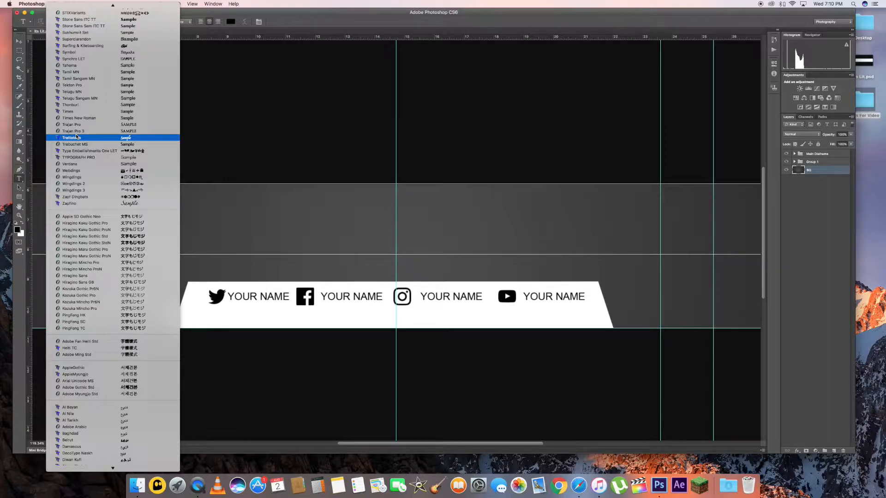
pyautogui.click(85, 160)
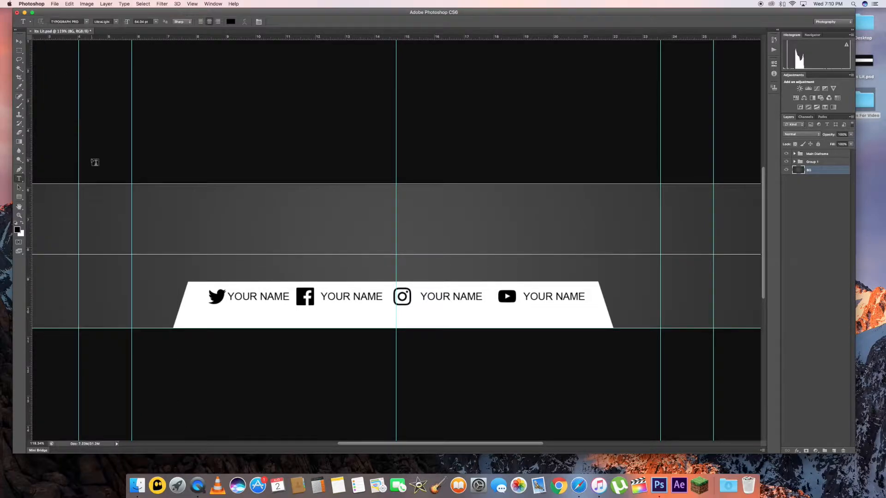
pyautogui.click(116, 22)
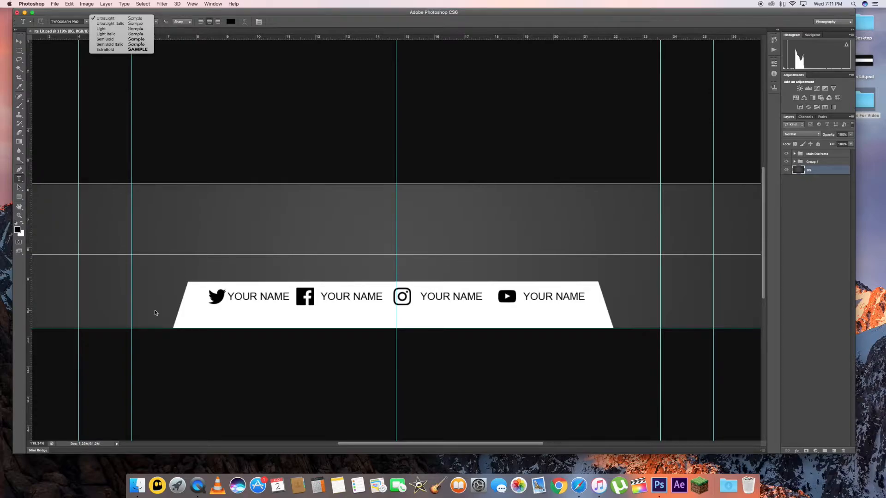
pyautogui.click(137, 49)
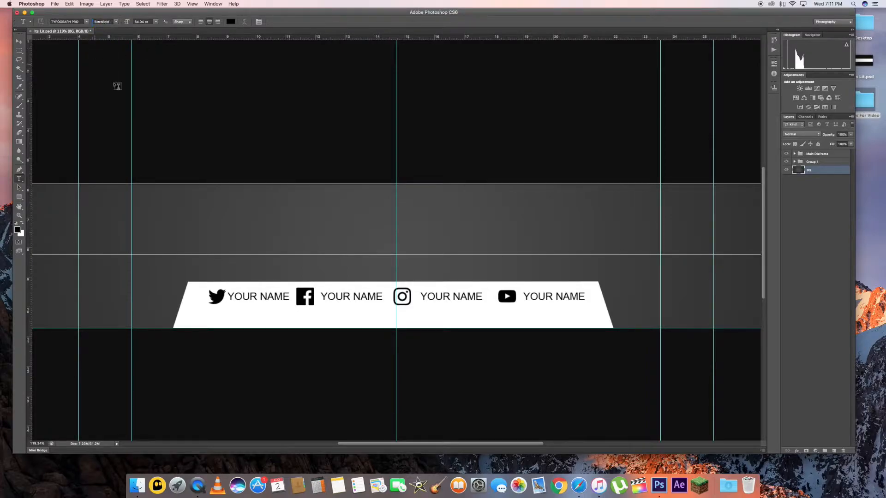
# Add the text POSH to the banner above the social media bar and colour it white.
pyautogui.click(336, 211)
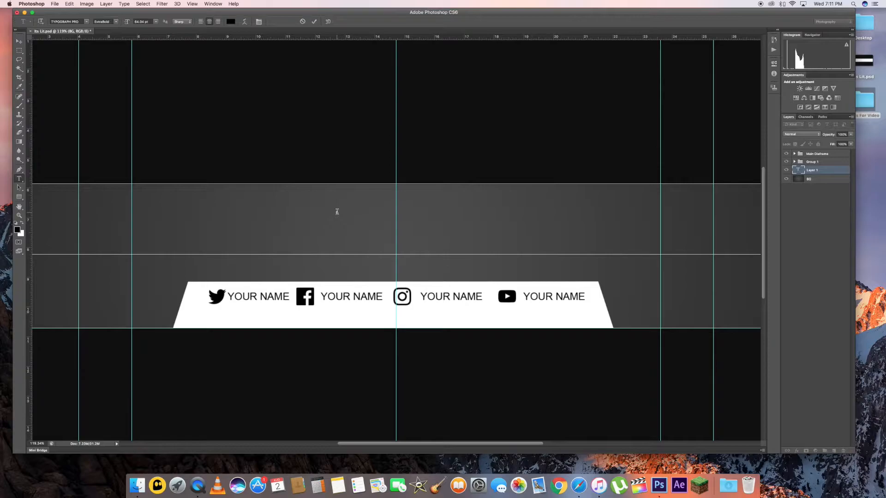
pyautogui.write('POSH')
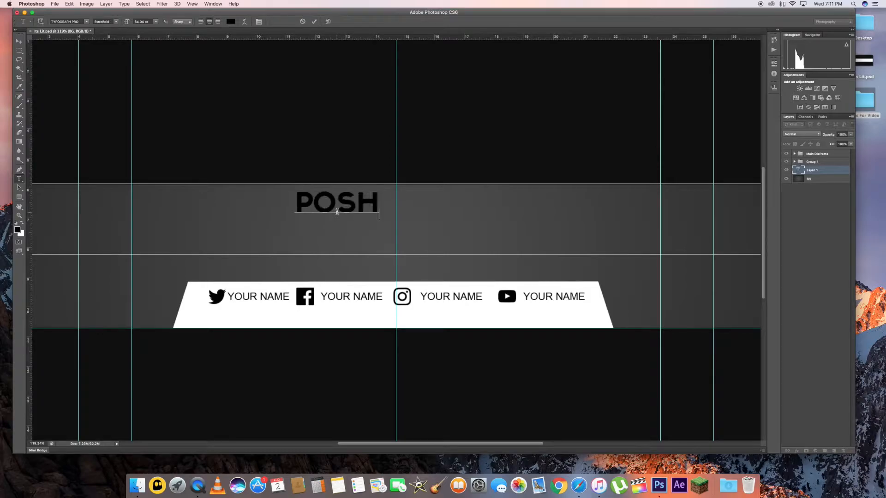
pyautogui.doubleClick(336, 211)
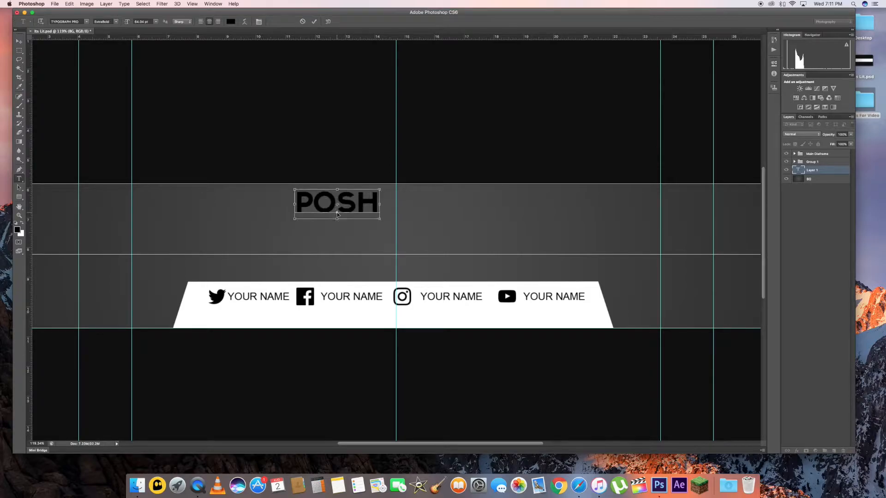
pyautogui.click(230, 20)
pyautogui.moveTo(536, 386); pyautogui.dragTo(472, 340)
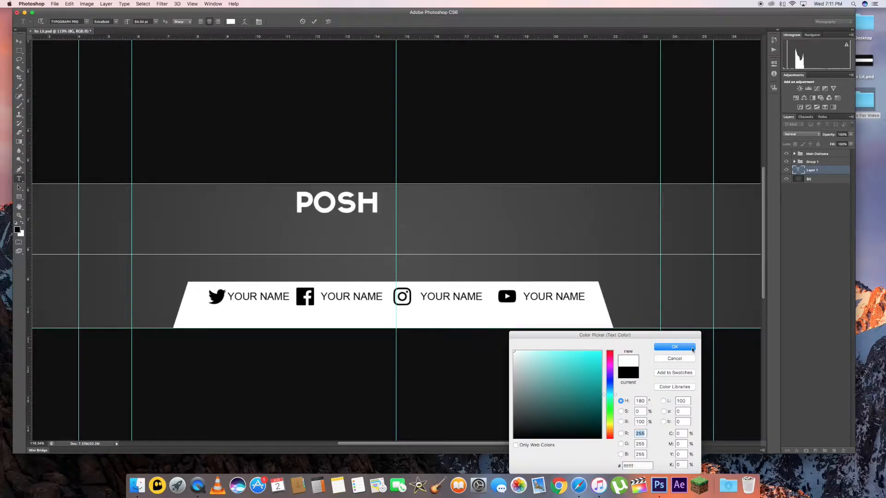
pyautogui.click(668, 349)
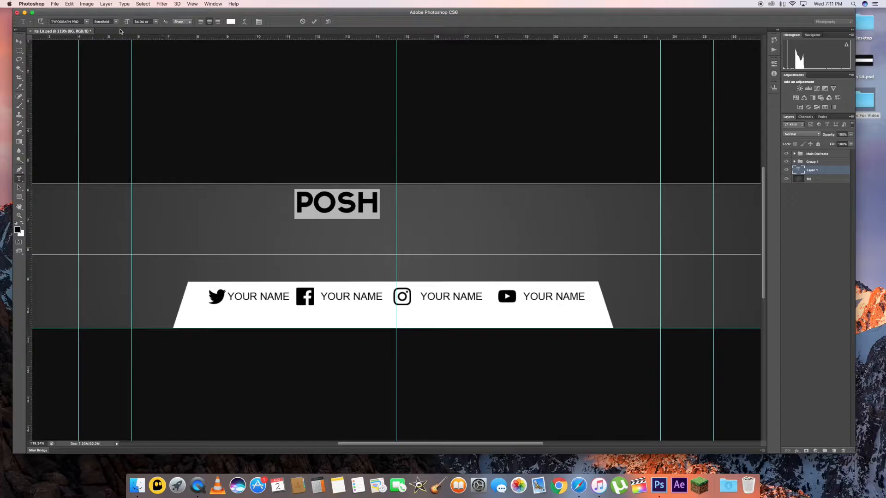
# Enlarge the POSH text to about 156 pt and centre it between the banner's upper guides above the social media bar.
pyautogui.moveTo(126, 24); pyautogui.dragTo(152, 23)
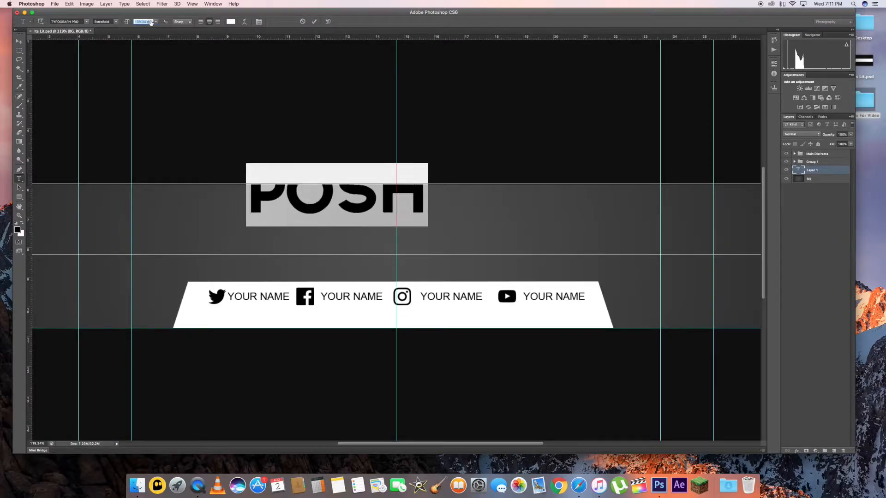
pyautogui.click(20, 41)
pyautogui.moveTo(360, 196); pyautogui.dragTo(403, 216)
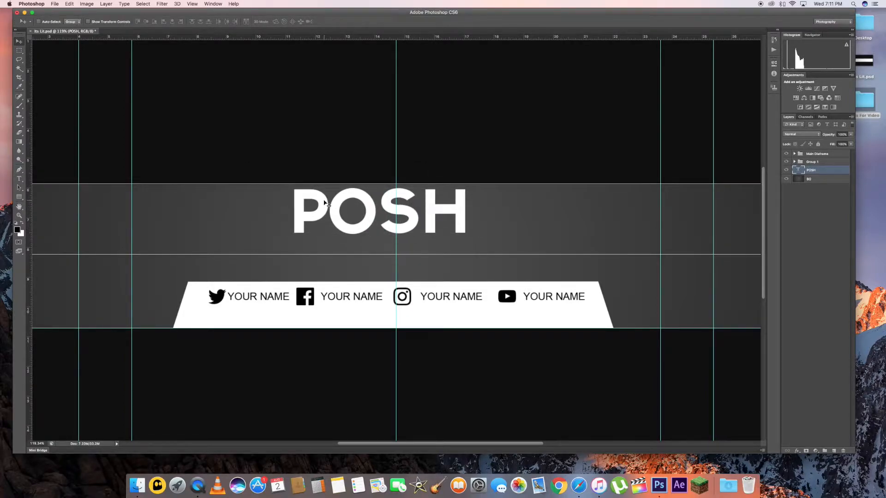
pyautogui.press('super+t')
pyautogui.moveTo(468, 248); pyautogui.dragTo(488, 256)
pyautogui.press('Return')
pyautogui.press('t')
pyautogui.click(404, 218)
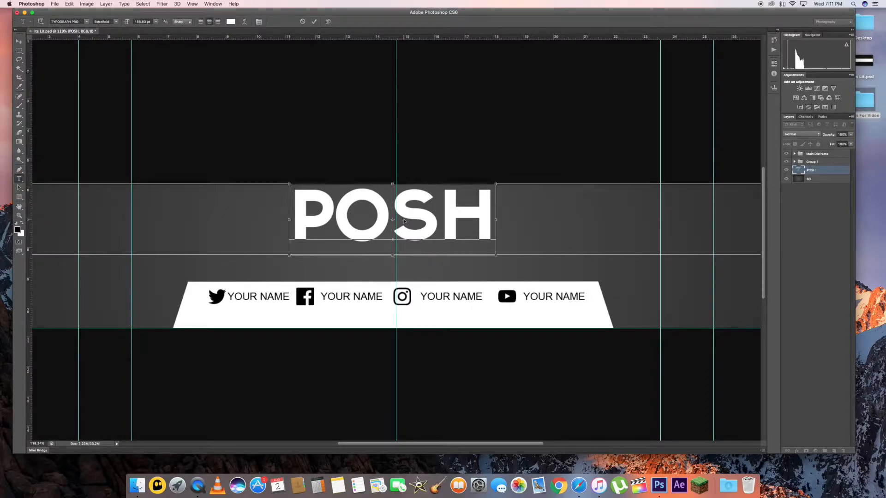
pyautogui.press('super+a')
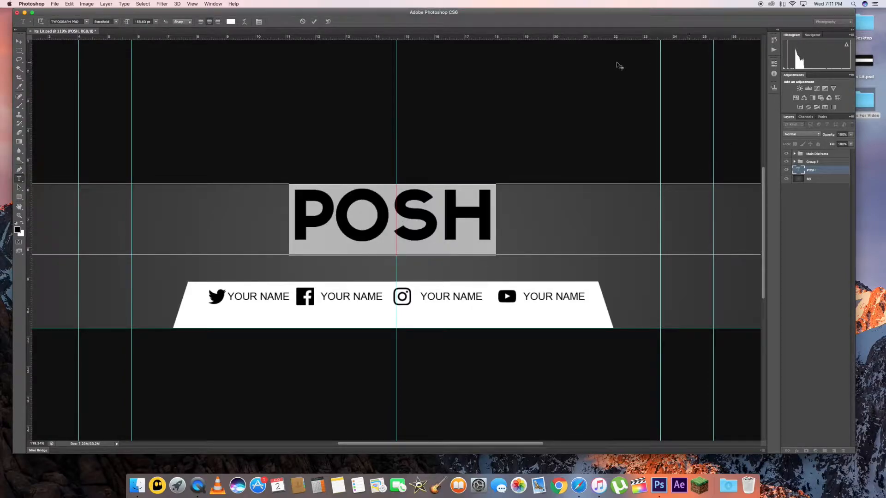
pyautogui.click(19, 43)
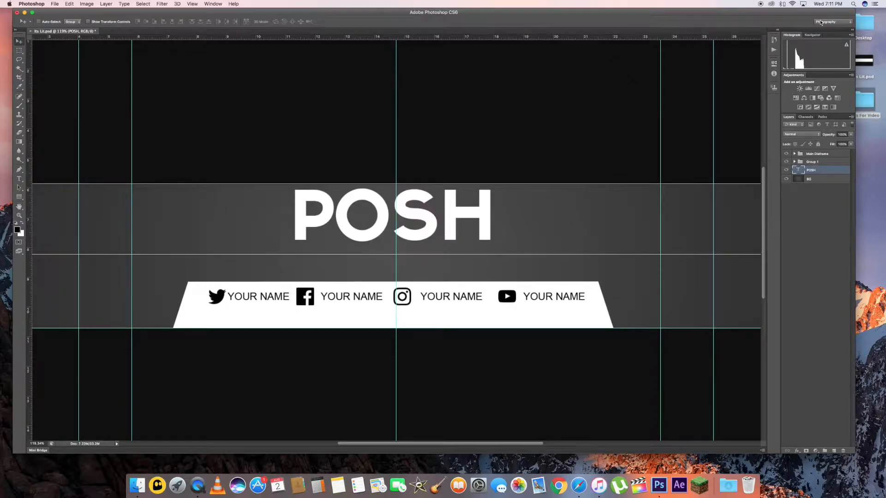
# Switch to the Typography workspace and set the tracking of the POSH text to 180.
pyautogui.click(831, 22)
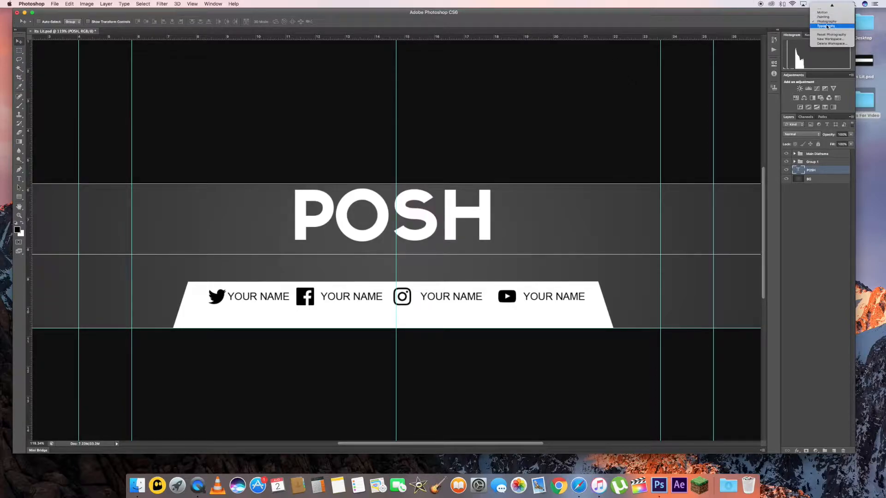
pyautogui.click(825, 27)
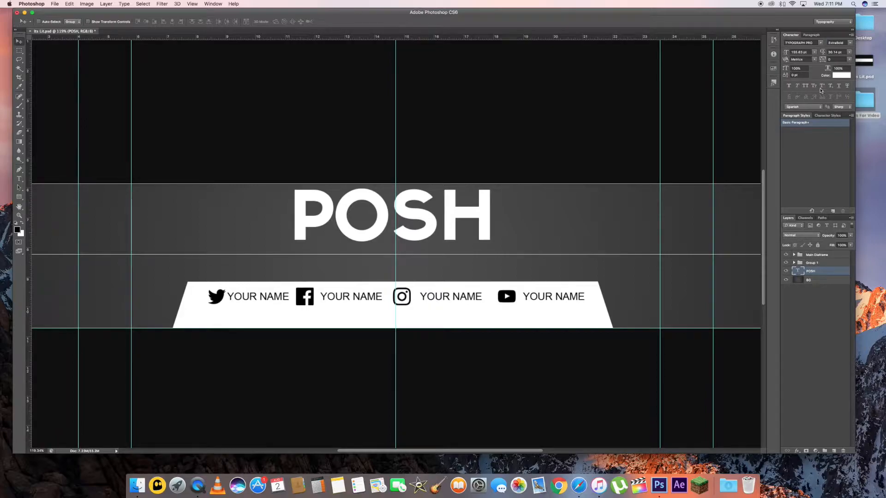
pyautogui.press('t')
pyautogui.doubleClick(338, 198)
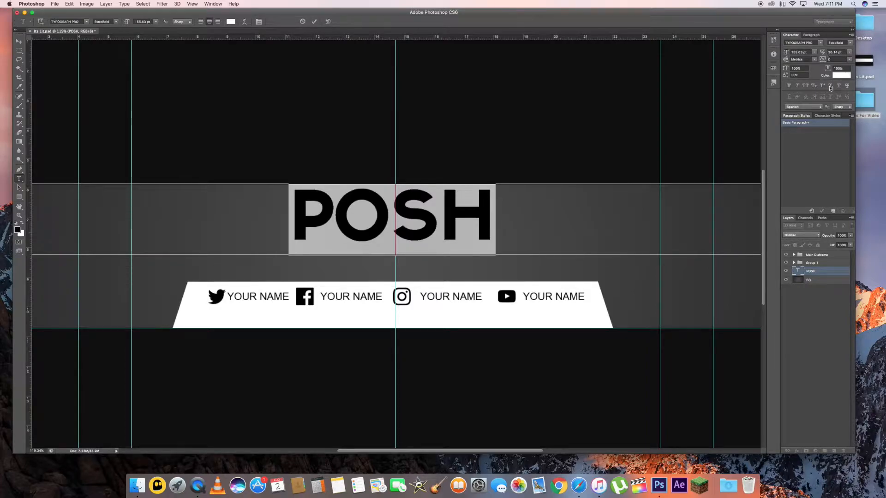
pyautogui.moveTo(824, 60); pyautogui.dragTo(827, 60)
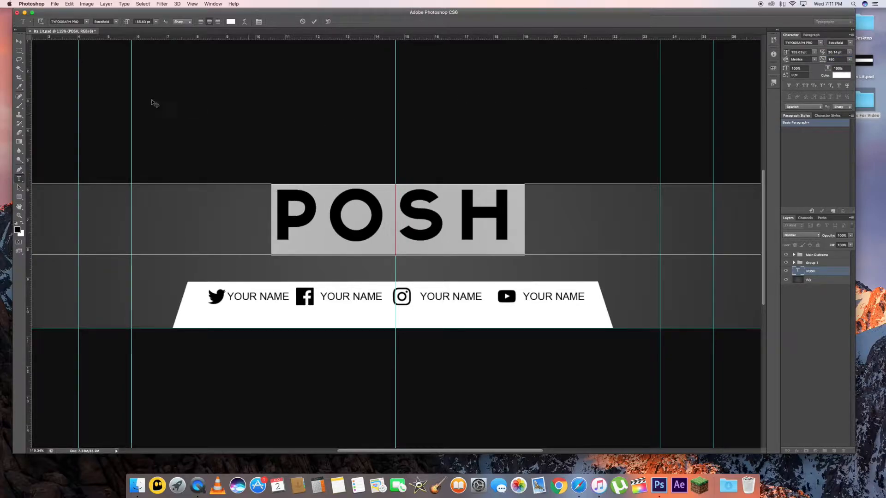
pyautogui.click(19, 41)
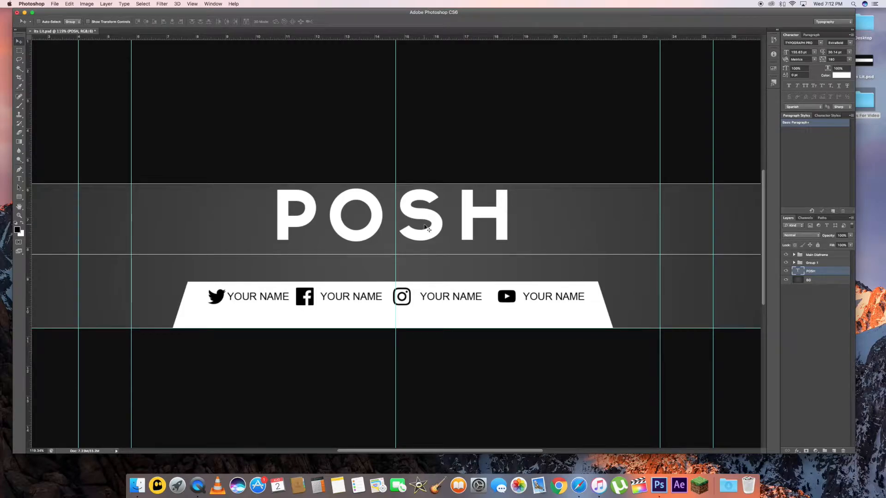
# Move the white letter H closer to the green S and clear the selection.
pyautogui.press('z')
pyautogui.moveTo(365, 219); pyautogui.dragTo(384, 232)
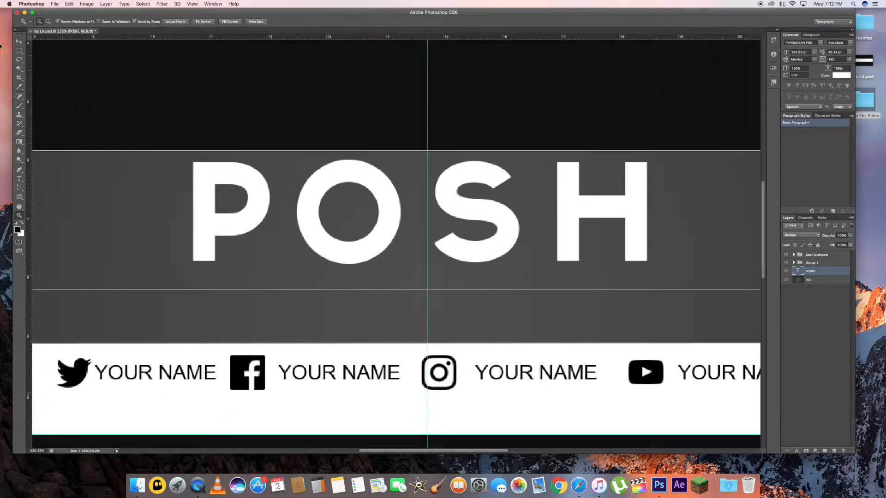
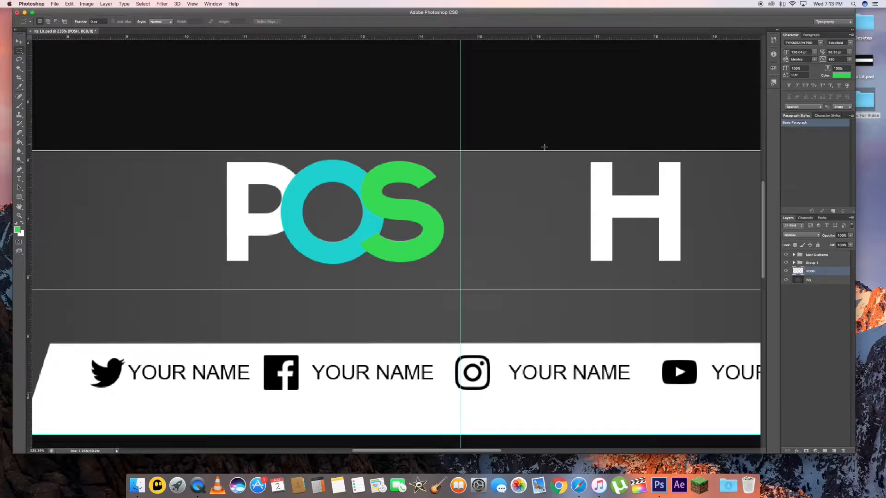
pyautogui.click(18, 41)
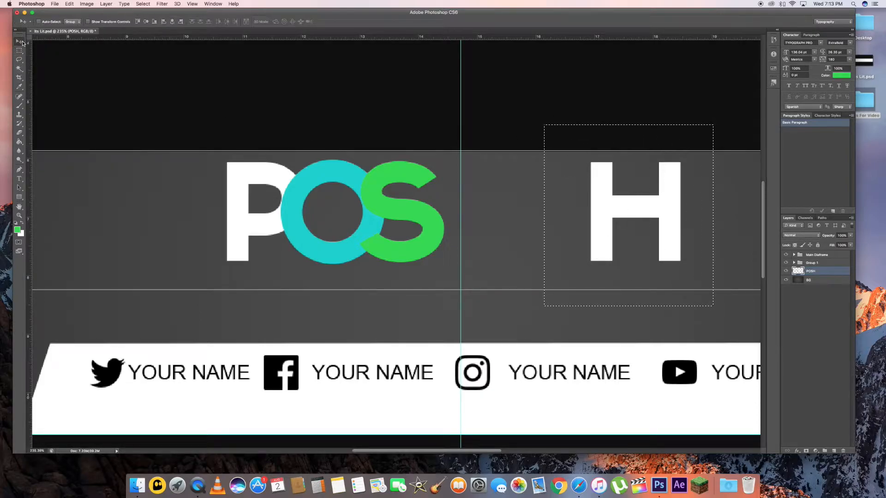
pyautogui.moveTo(622, 213); pyautogui.dragTo(564, 222)
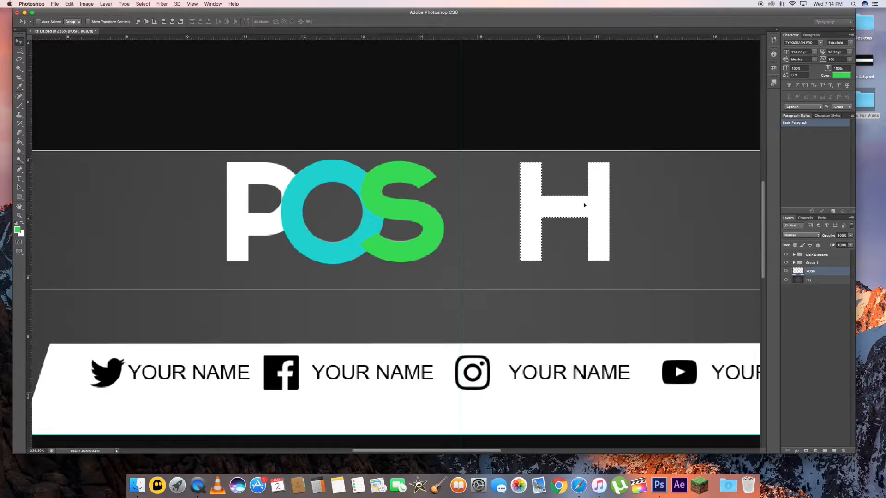
pyautogui.press('super+x')
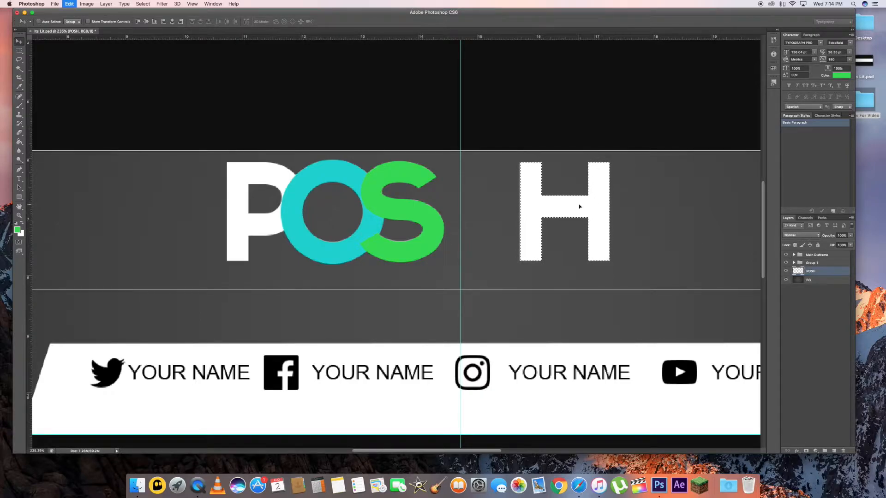
pyautogui.press('super+d')
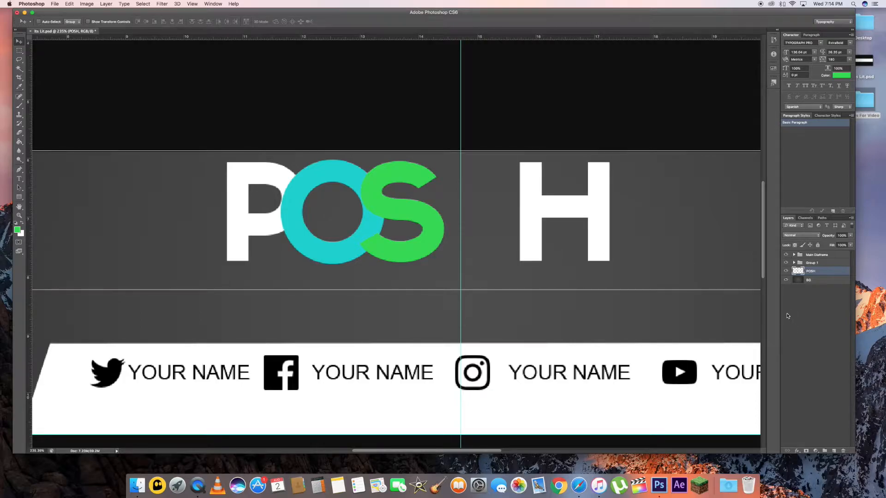
# Paste a copy of the letter H on a new layer and place it immediately beside the original H.
pyautogui.click(833, 451)
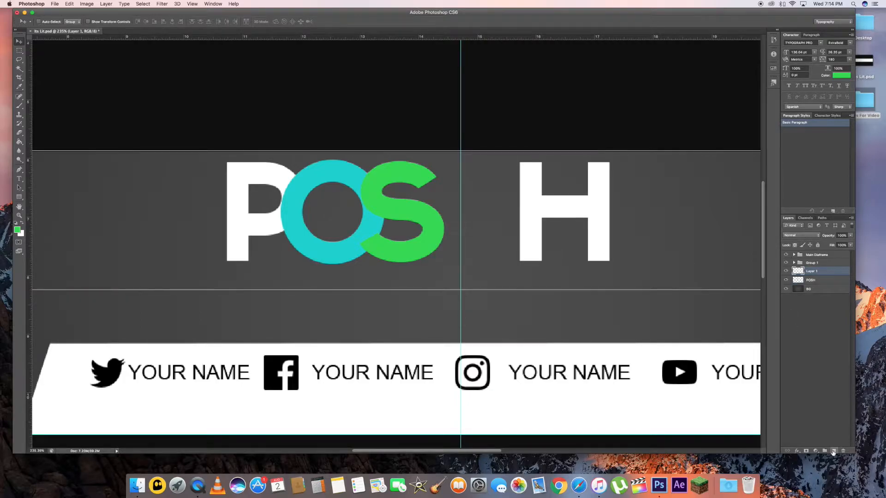
pyautogui.press('super+v')
pyautogui.moveTo(413, 233); pyautogui.dragTo(699, 206)
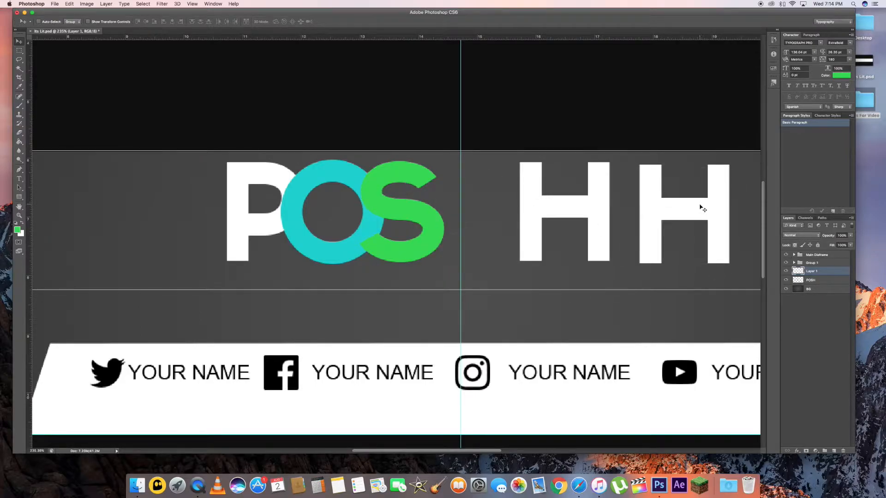
pyautogui.click(20, 50)
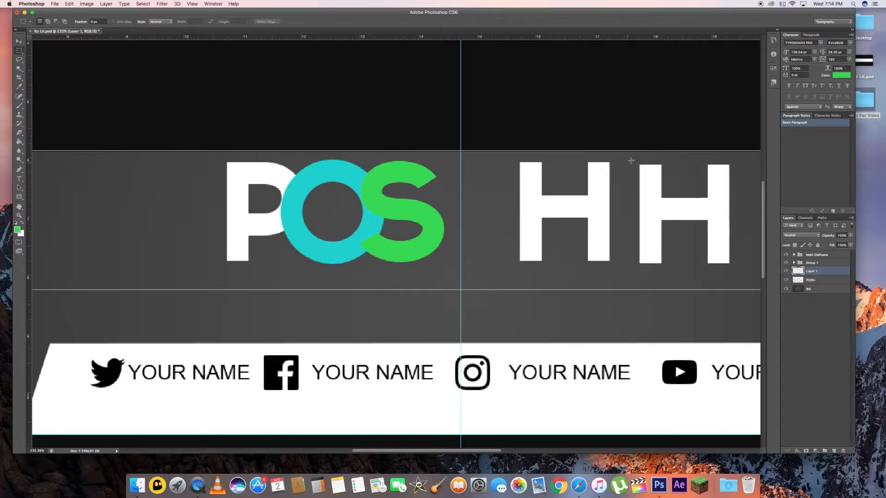
pyautogui.moveTo(518, 147); pyautogui.dragTo(599, 253)
pyautogui.moveTo(289, 107); pyautogui.dragTo(516, 144)
pyautogui.click(20, 41)
pyautogui.press('super+d')
pyautogui.moveTo(668, 212)
pyautogui.mouseDown()
pyautogui.moveTo(637, 208)
pyautogui.moveTo(653, 211)
pyautogui.mouseUp()
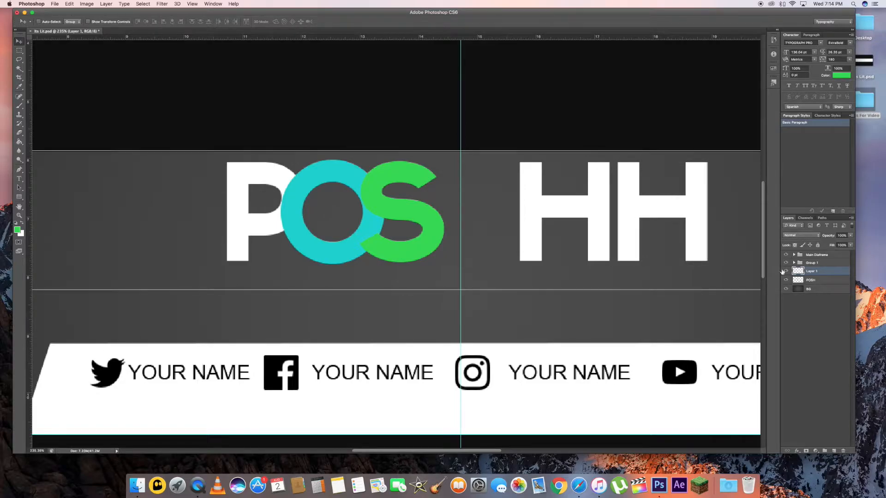
# Hide the copied H layer, then delete the original H from the POSH layer and clear the selection.
pyautogui.click(785, 271)
pyautogui.click(825, 281)
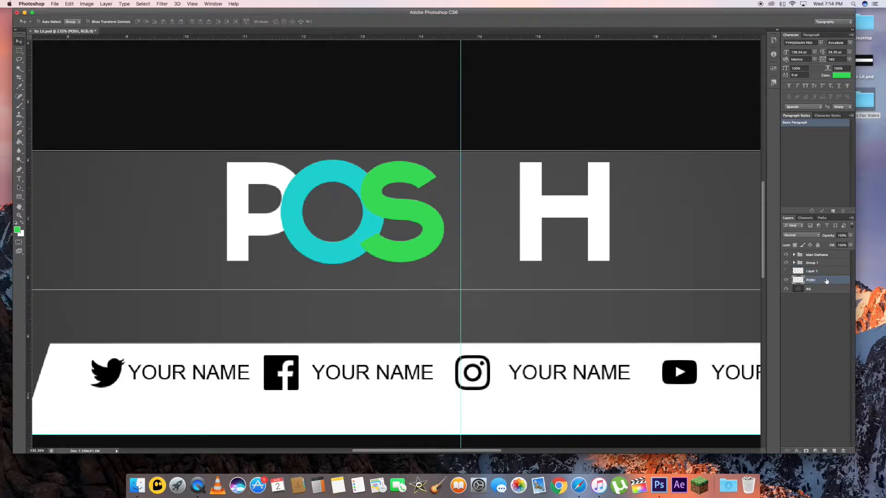
pyautogui.click(19, 50)
pyautogui.moveTo(491, 142); pyautogui.dragTo(632, 279)
pyautogui.press('Delete')
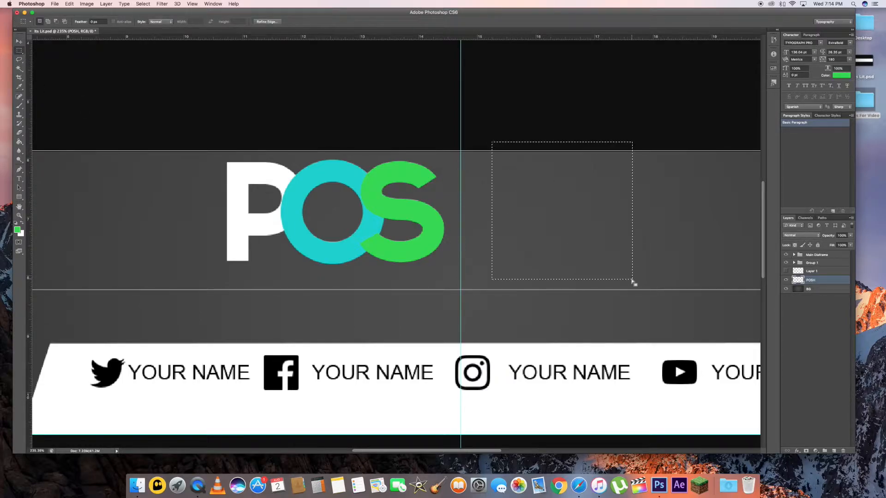
pyautogui.click(610, 279)
pyautogui.press('v')
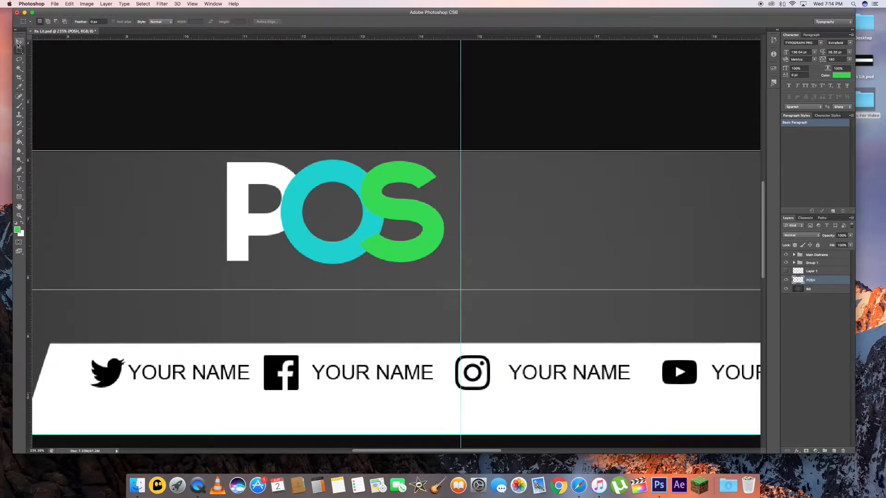
# Show the copied H layer and reorder it directly below the POSH layer.
pyautogui.click(814, 272)
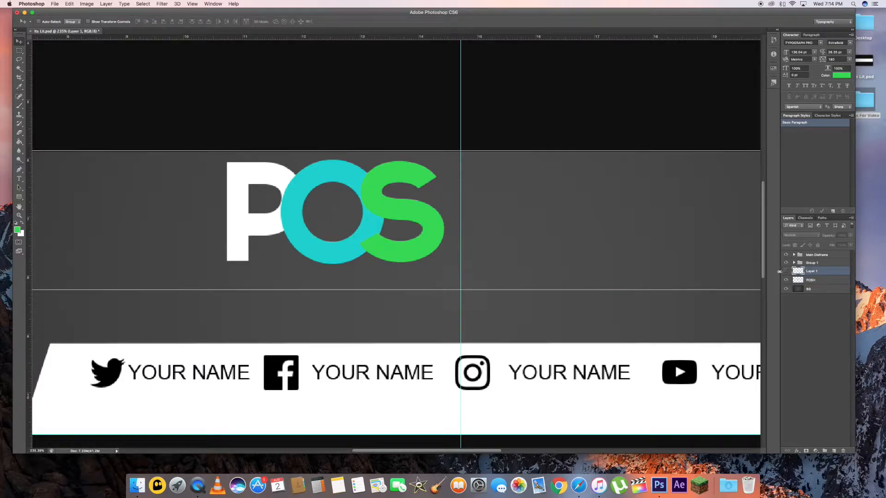
pyautogui.click(785, 271)
pyautogui.moveTo(821, 273); pyautogui.dragTo(820, 285)
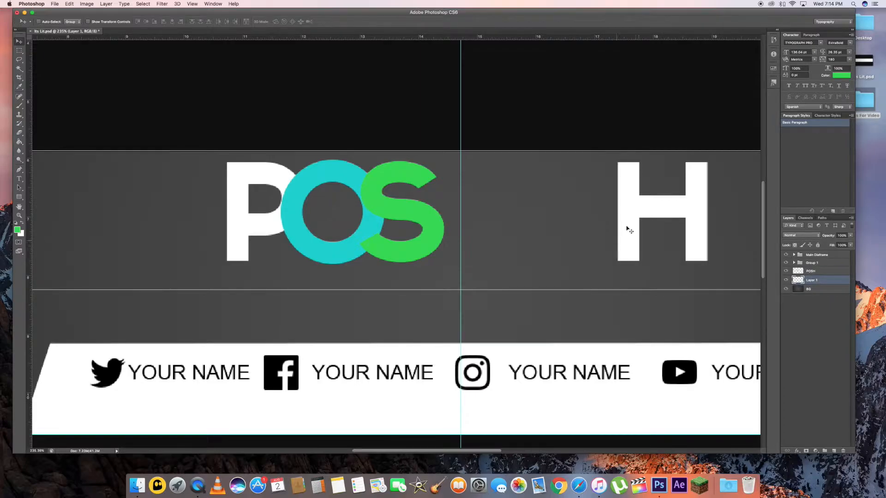
# Move the white H against the green S so that its left stem tucks behind the S, fine-tuning the overlap with small nudges.
pyautogui.moveTo(648, 212); pyautogui.dragTo(461, 220)
pyautogui.press('Left')
pyautogui.press('Left')
pyautogui.press('Left')
pyautogui.press('Left')
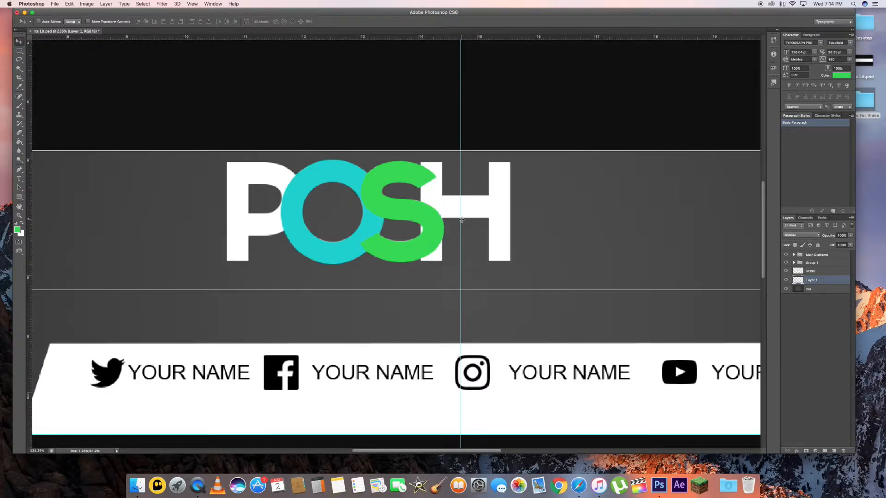
pyautogui.press('z')
pyautogui.moveTo(427, 196); pyautogui.dragTo(451, 210)
pyautogui.click(19, 42)
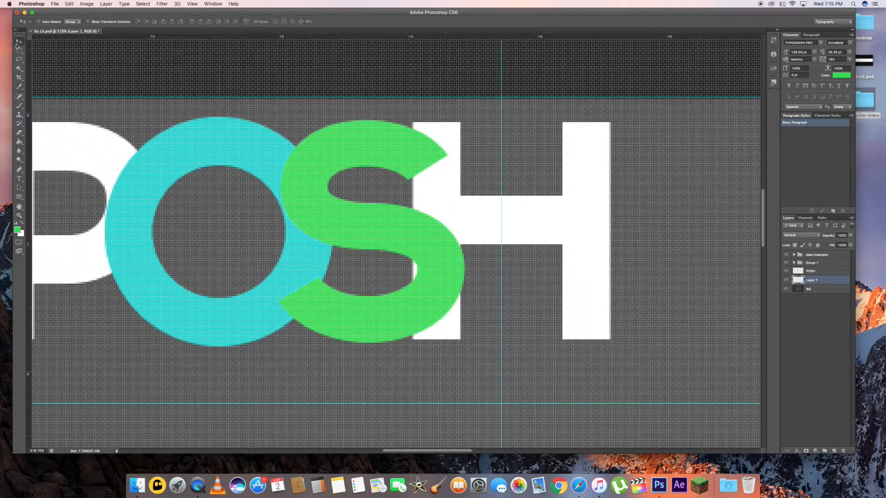
pyautogui.press('Left')
pyautogui.press('Left')
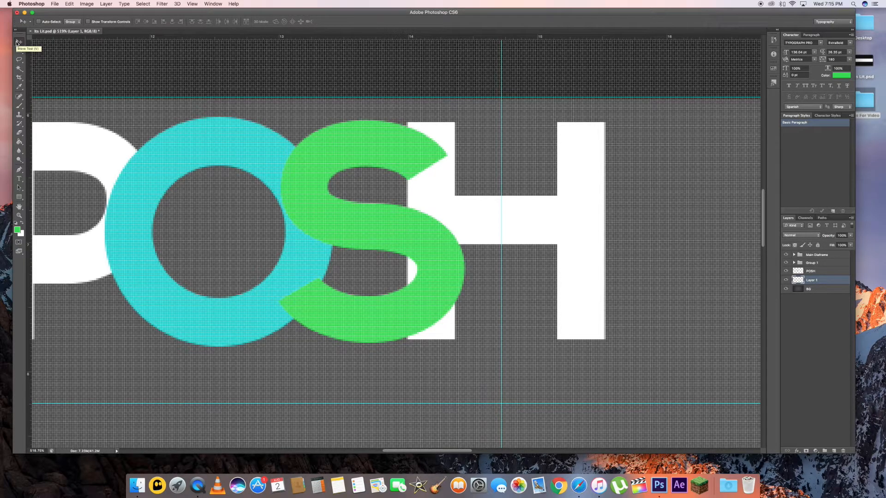
# Erase the parts of the white H inside the lower curve of the S and above the upper end of the S.
pyautogui.click(19, 216)
pyautogui.moveTo(470, 159); pyautogui.dragTo(486, 169)
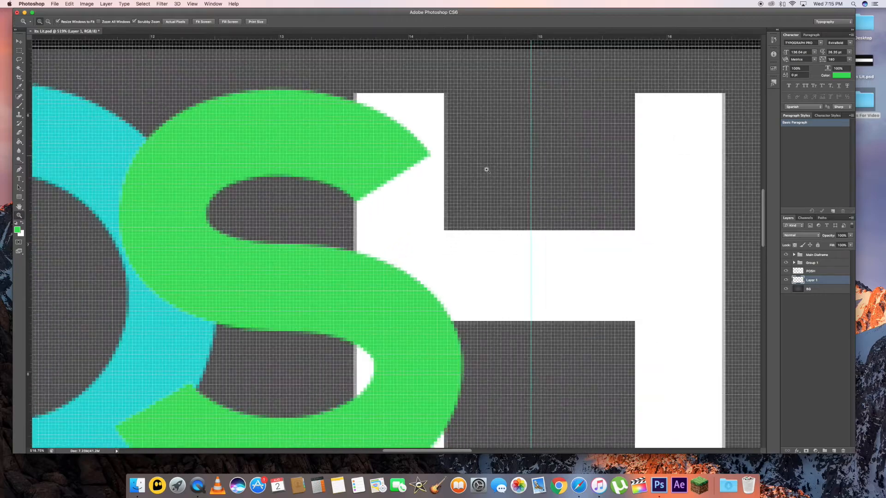
pyautogui.press('e')
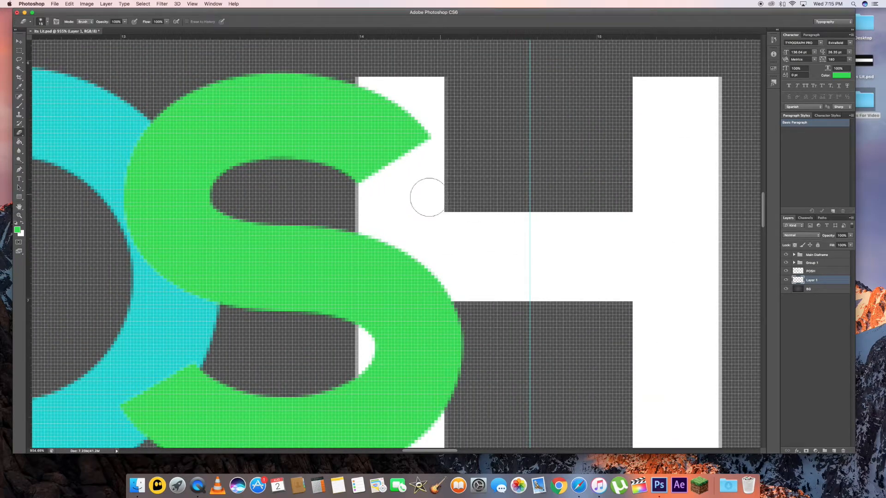
pyautogui.scroll(-2, 404, 203)
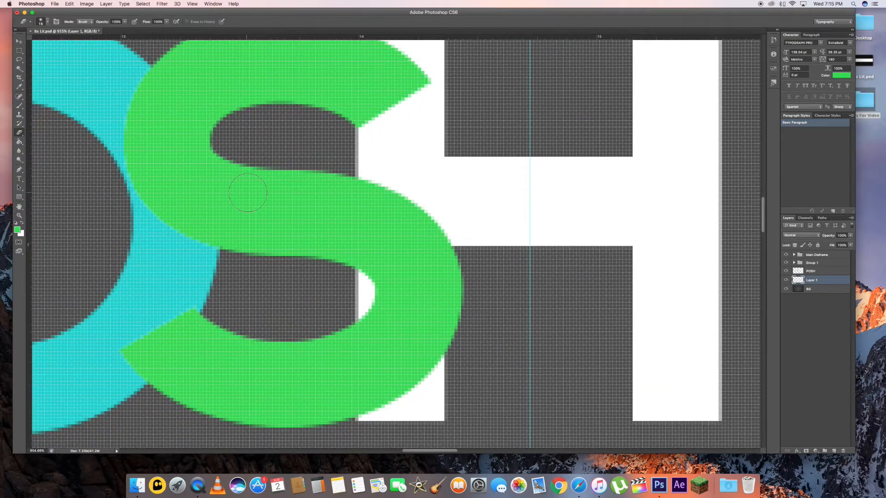
pyautogui.click(48, 23)
pyautogui.click(35, 77)
pyautogui.click(284, 293)
pyautogui.moveTo(361, 311); pyautogui.dragTo(358, 282)
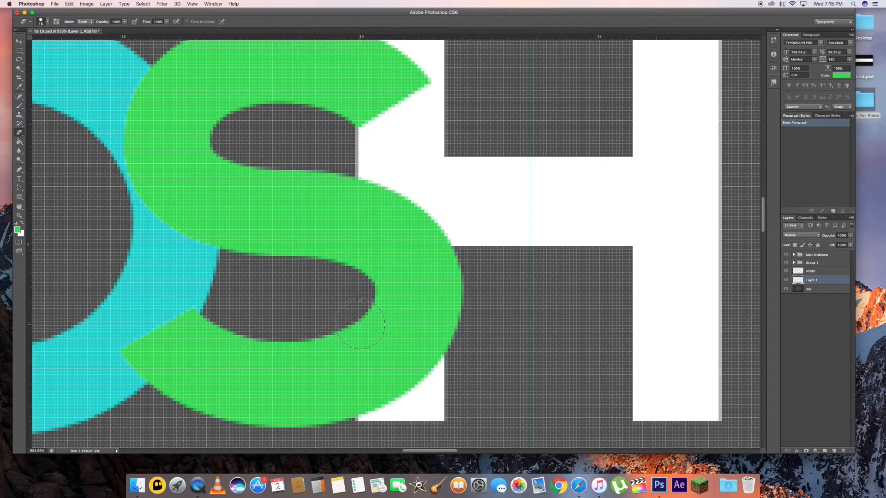
pyautogui.scroll(3, 355, 321)
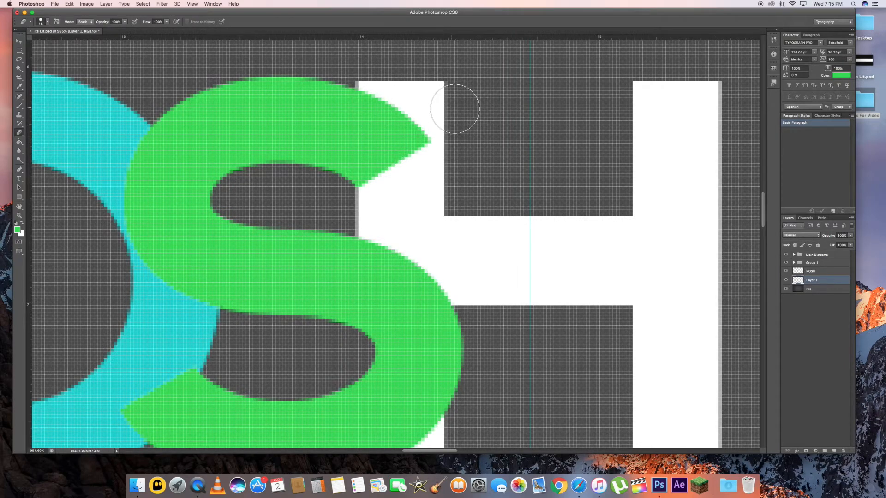
pyautogui.moveTo(458, 92)
pyautogui.mouseDown()
pyautogui.moveTo(362, 72)
pyautogui.moveTo(425, 80)
pyautogui.moveTo(374, 68)
pyautogui.moveTo(448, 96)
pyautogui.moveTo(393, 75)
pyautogui.moveTo(457, 109)
pyautogui.moveTo(378, 77)
pyautogui.mouseUp()
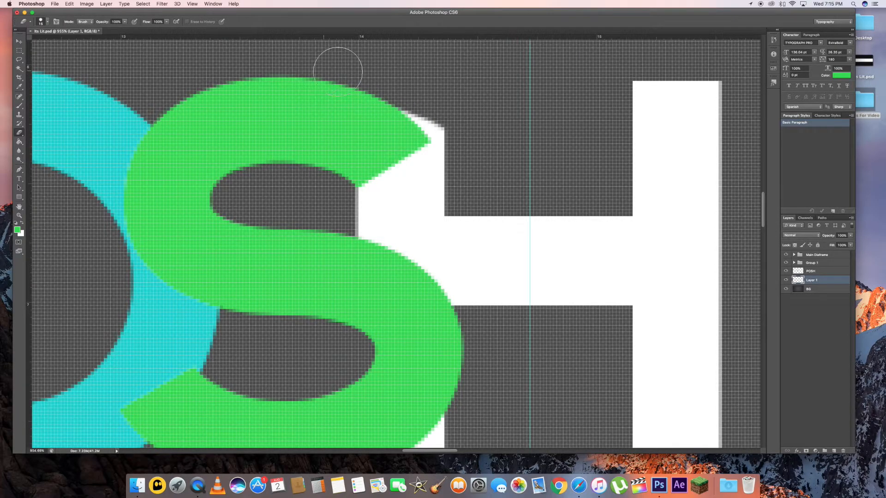
# Draw a Pen path around the leftover H sliver along the upper end of the S, convert it to a selection and delete the contents.
pyautogui.click(21, 171)
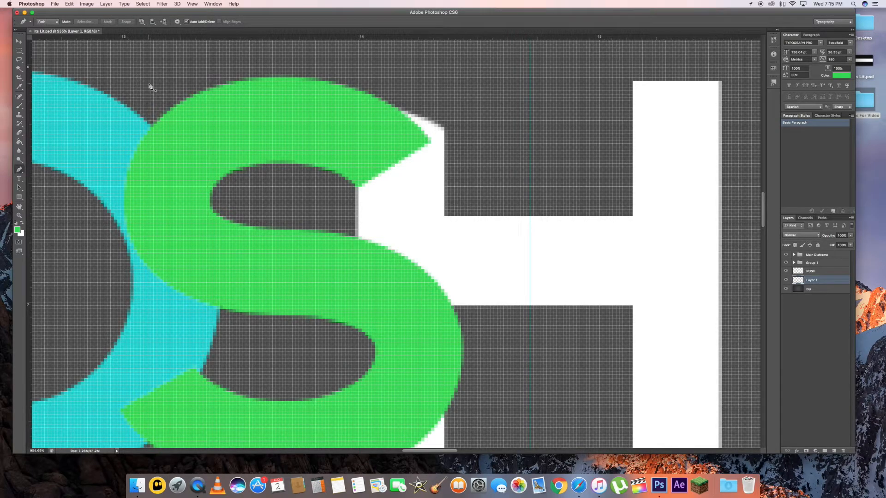
pyautogui.click(362, 94)
pyautogui.press('super+z')
pyautogui.click(299, 78)
pyautogui.moveTo(447, 170); pyautogui.dragTo(493, 264)
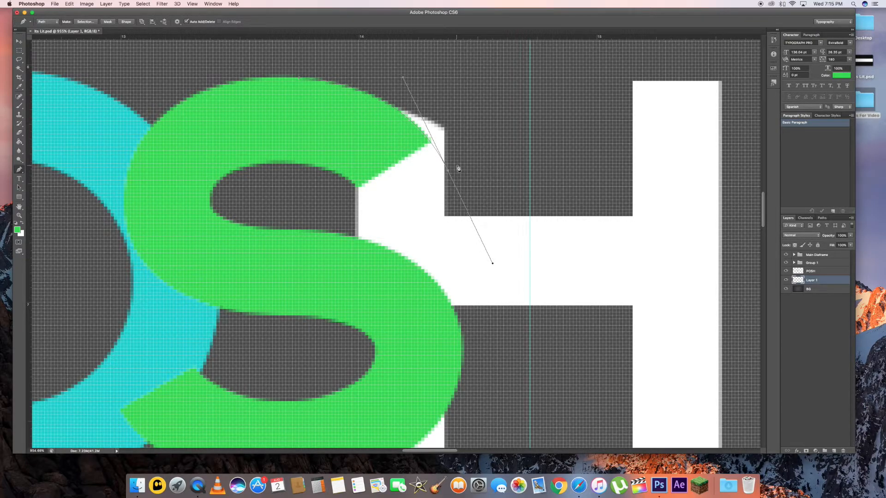
pyautogui.moveTo(447, 171); pyautogui.dragTo(503, 124)
pyautogui.click(476, 87)
pyautogui.click(411, 77)
pyautogui.rightClick(369, 134)
pyautogui.click(383, 161)
pyautogui.click(482, 203)
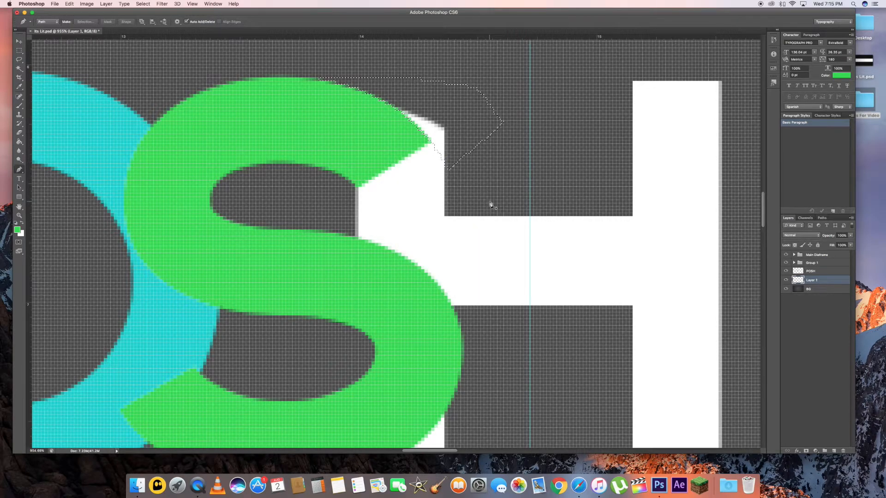
pyautogui.press('Delete')
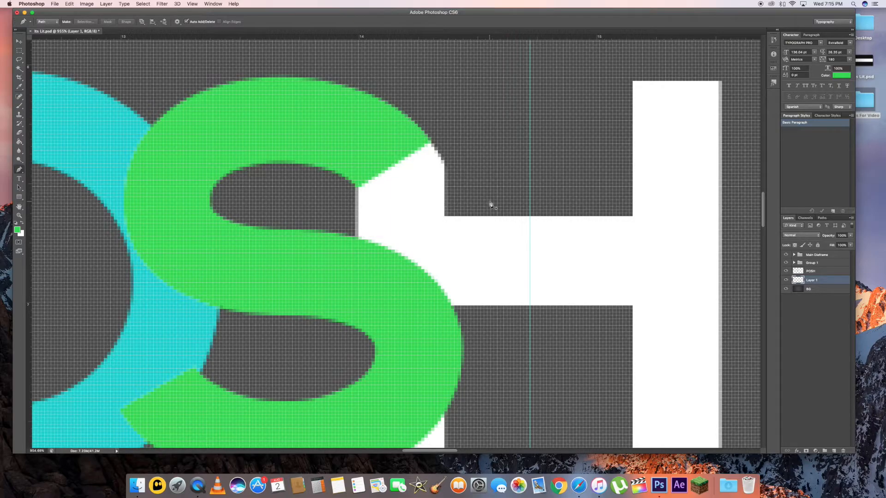
# Apply a Color Overlay in light purple, about #cf6dd5, to the H layer.
pyautogui.click(19, 215)
pyautogui.rightClick(143, 194)
pyautogui.click(159, 196)
pyautogui.moveTo(332, 216); pyautogui.dragTo(440, 239)
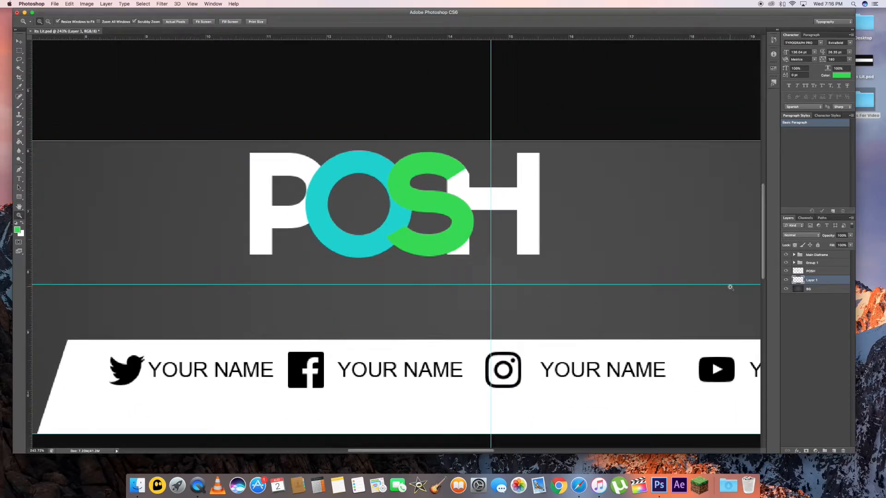
pyautogui.rightClick(819, 285)
pyautogui.click(756, 239)
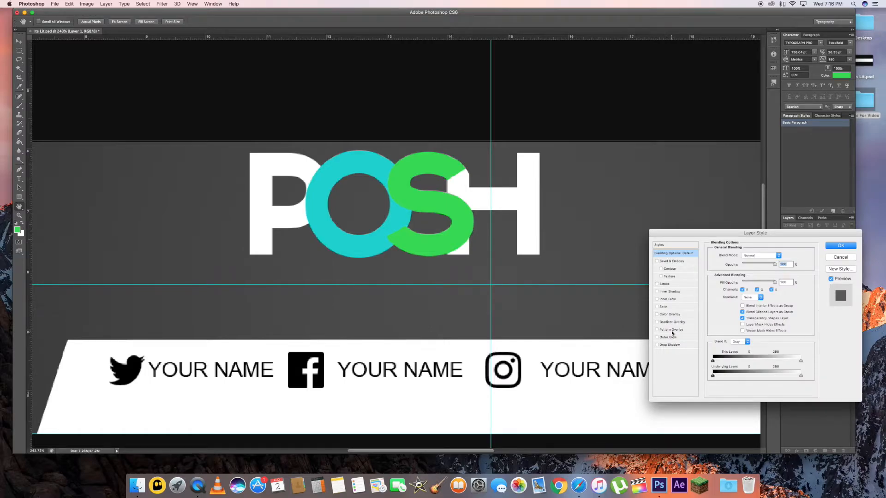
pyautogui.click(673, 314)
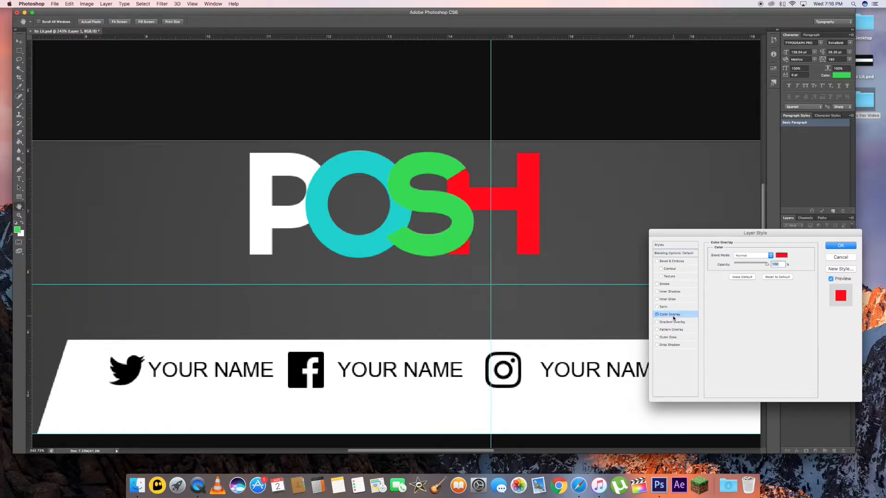
pyautogui.click(781, 255)
pyautogui.moveTo(612, 415)
pyautogui.mouseDown()
pyautogui.moveTo(609, 405)
pyautogui.moveTo(609, 422)
pyautogui.moveTo(607, 371)
pyautogui.moveTo(569, 361)
pyautogui.moveTo(609, 382)
pyautogui.moveTo(612, 359)
pyautogui.moveTo(556, 365)
pyautogui.mouseUp()
pyautogui.click(562, 359)
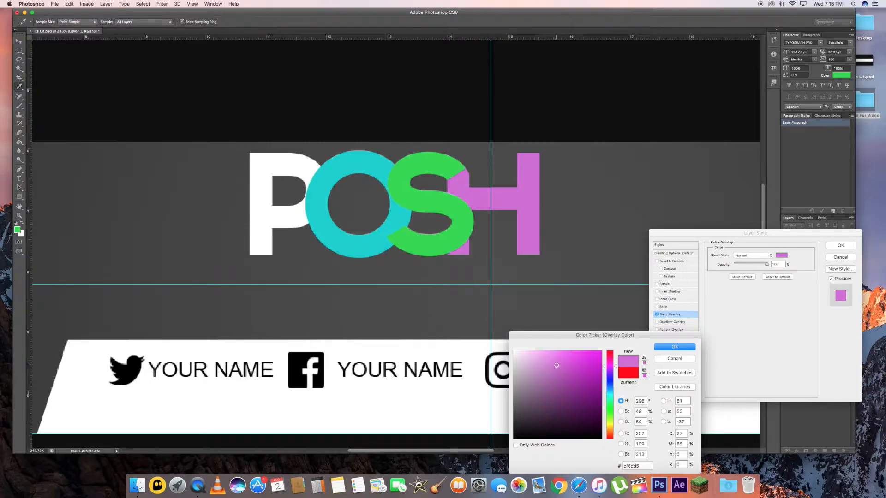
pyautogui.click(667, 348)
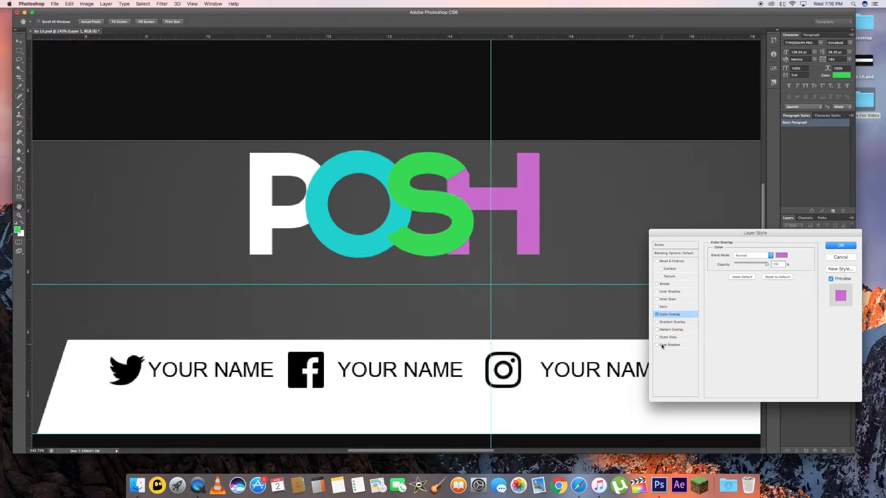
# Add a Drop Shadow to the H layer with distance 2 px, spread 10% and size 15 px, and collapse its effects list.
pyautogui.click(661, 345)
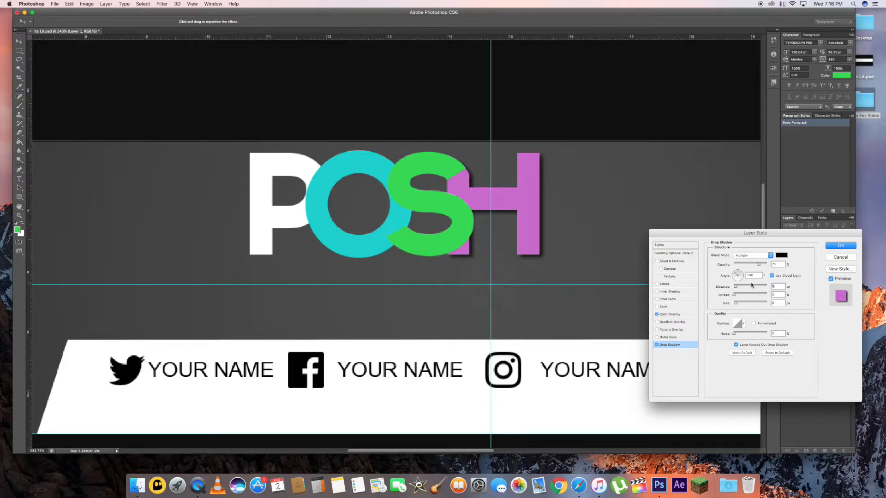
pyautogui.write('2')
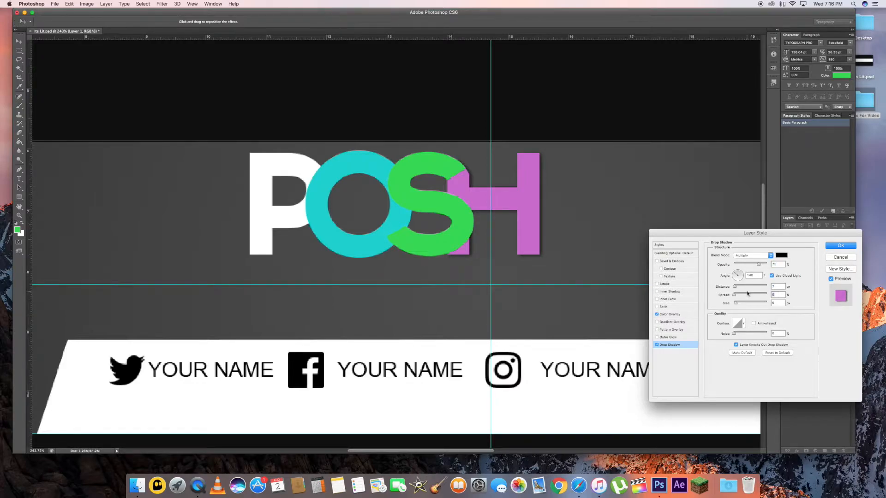
pyautogui.moveTo(733, 294); pyautogui.dragTo(737, 294)
pyautogui.press('Tab')
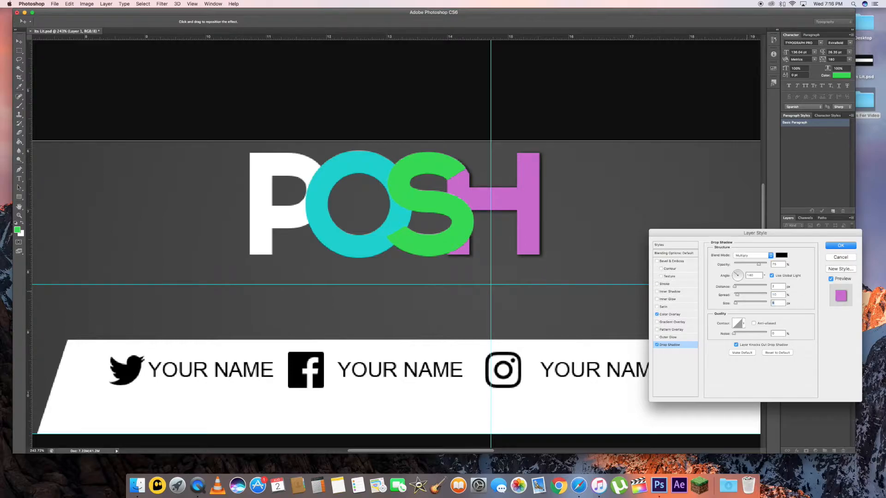
pyautogui.write('20')
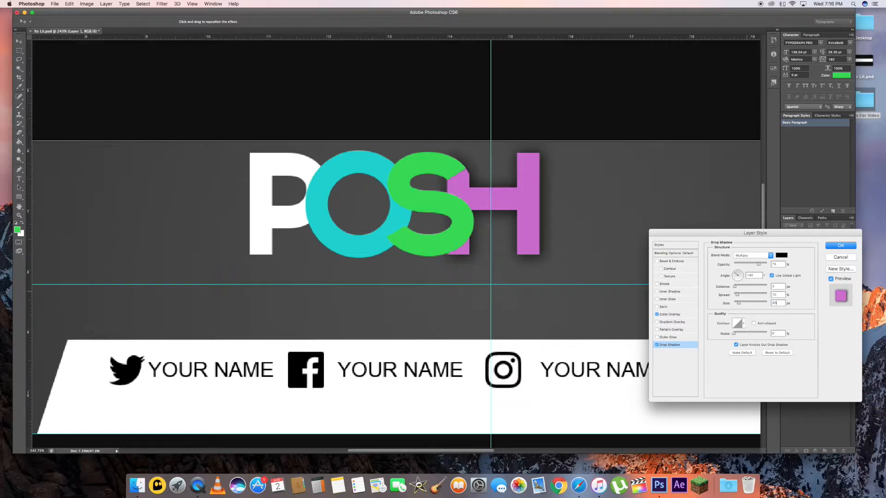
pyautogui.press('BackSpace')
pyautogui.press('BackSpace')
pyautogui.write('15')
pyautogui.click(840, 245)
pyautogui.click(847, 280)
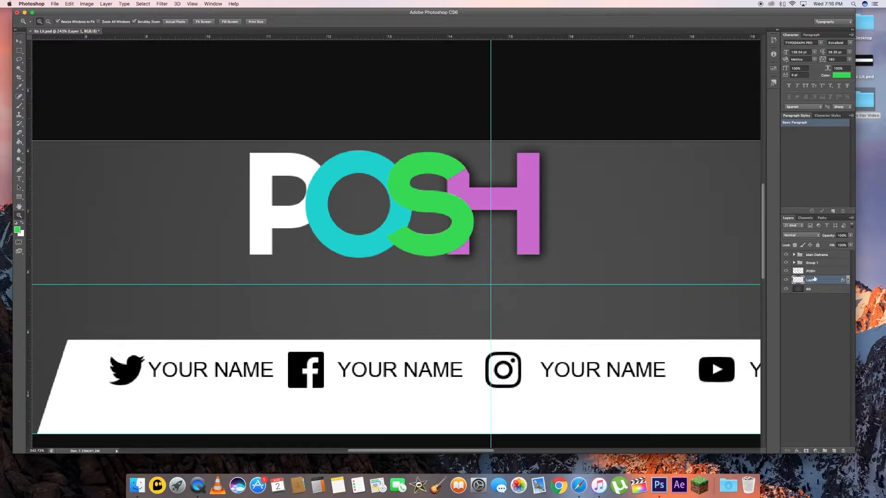
# Add a Drop Shadow to the POSH layer with size 15 px, spread 10% and distance 2 px, and collapse its effects list.
pyautogui.rightClick(809, 274)
pyautogui.click(758, 240)
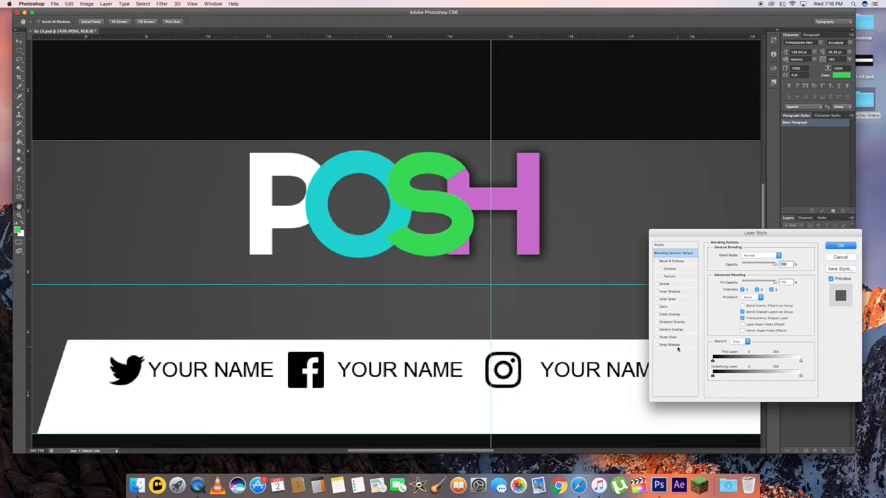
pyautogui.click(670, 345)
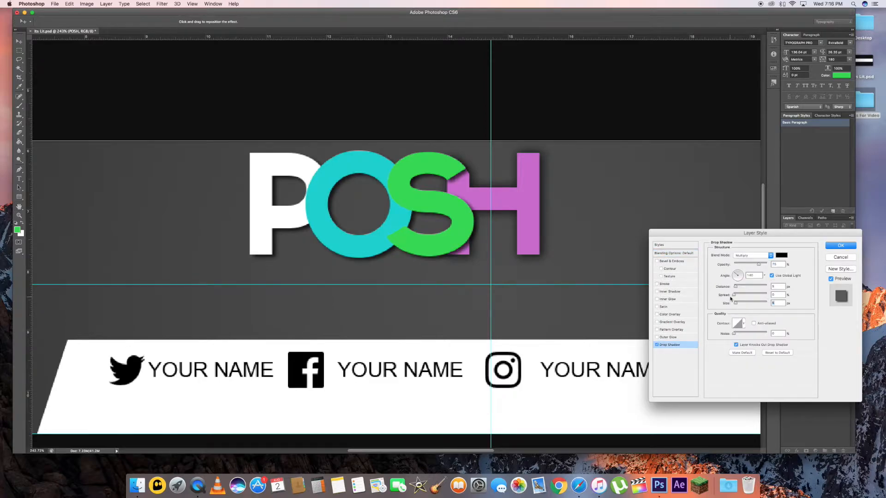
pyautogui.write('10')
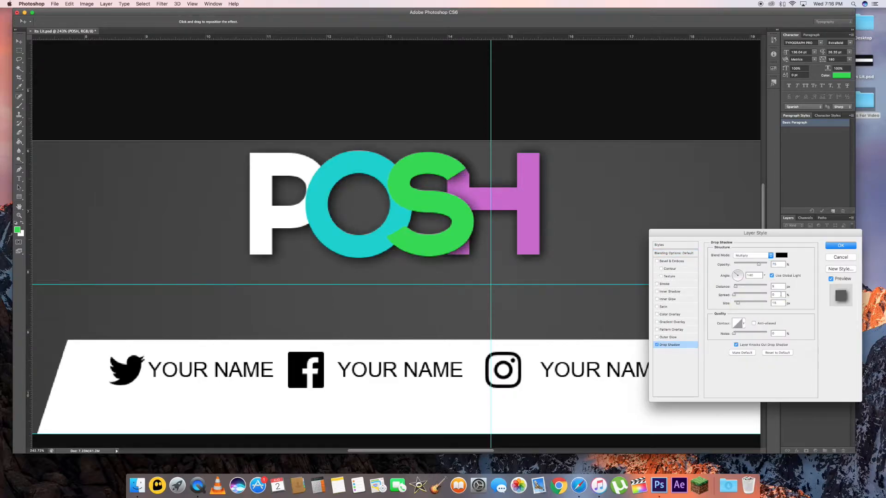
pyautogui.write('10')
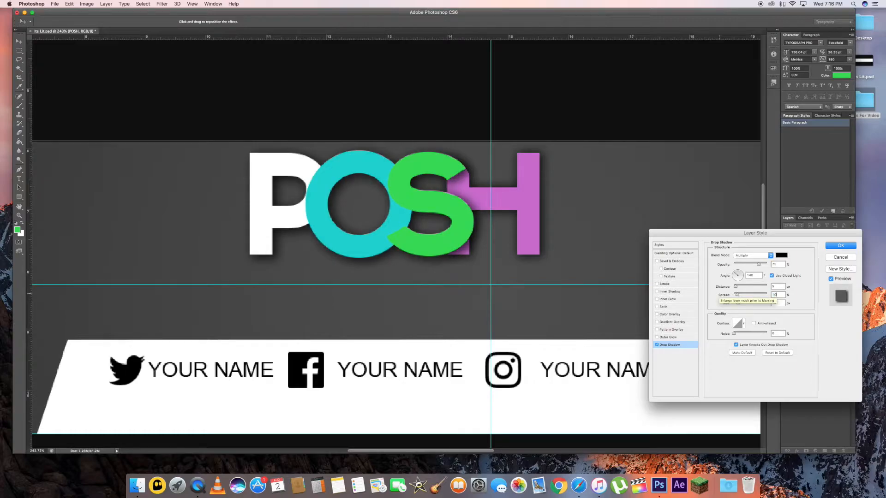
pyautogui.write('2')
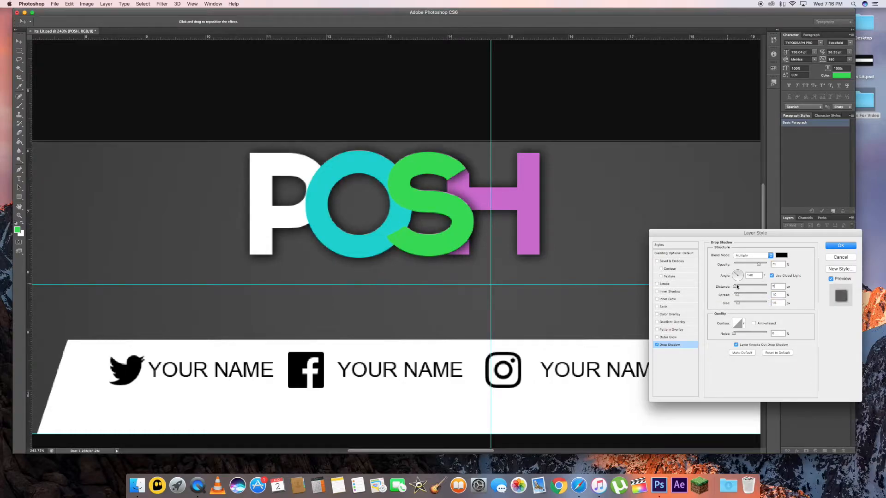
pyautogui.click(846, 249)
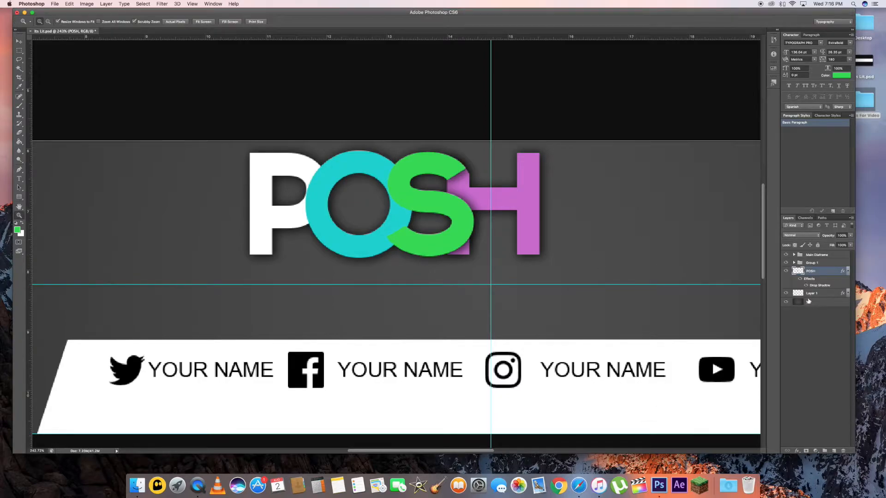
pyautogui.click(847, 271)
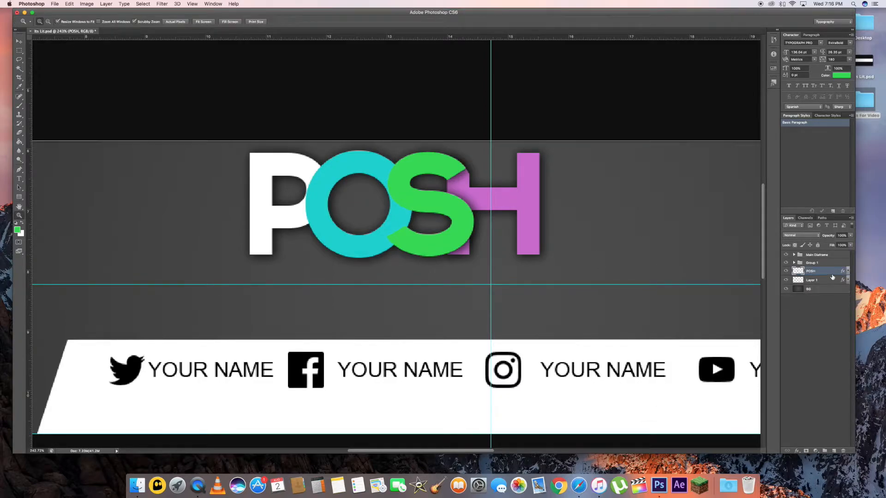
# Merge the purple H layer with the POSH layer into a single layer.
pyautogui.keyDown('shift'); pyautogui.click(821, 280); pyautogui.keyUp('shift')
pyautogui.press('super+e')
# Align the POSH lettering to the BG layer's horizontal and vertical centres and shift it up above the horizontal guide.
pyautogui.keyDown('shift'); pyautogui.click(817, 281); pyautogui.keyUp('shift')
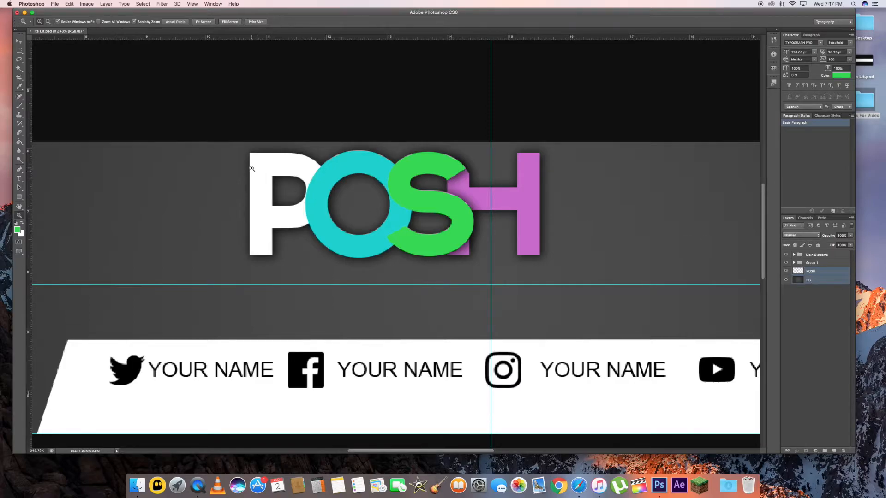
pyautogui.click(20, 40)
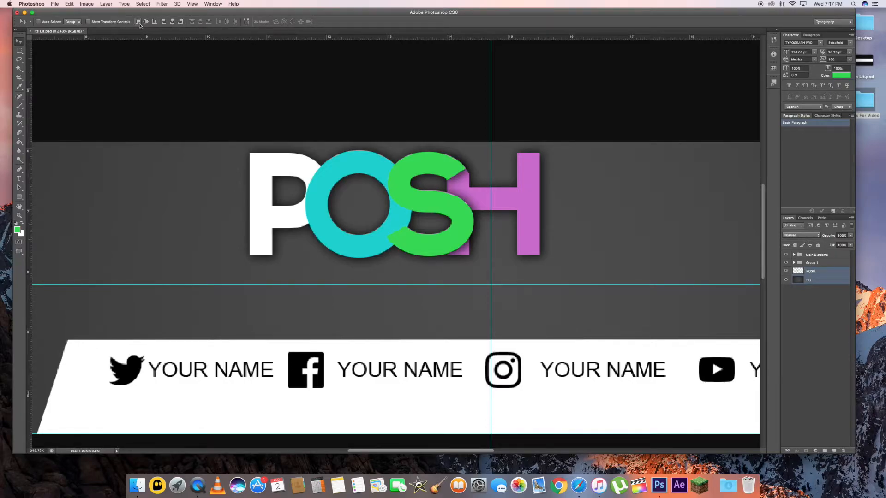
pyautogui.click(172, 23)
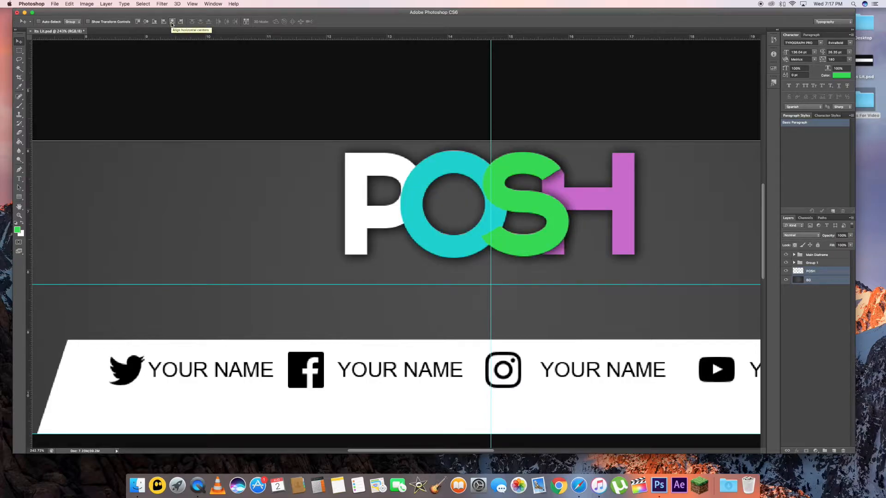
pyautogui.click(145, 22)
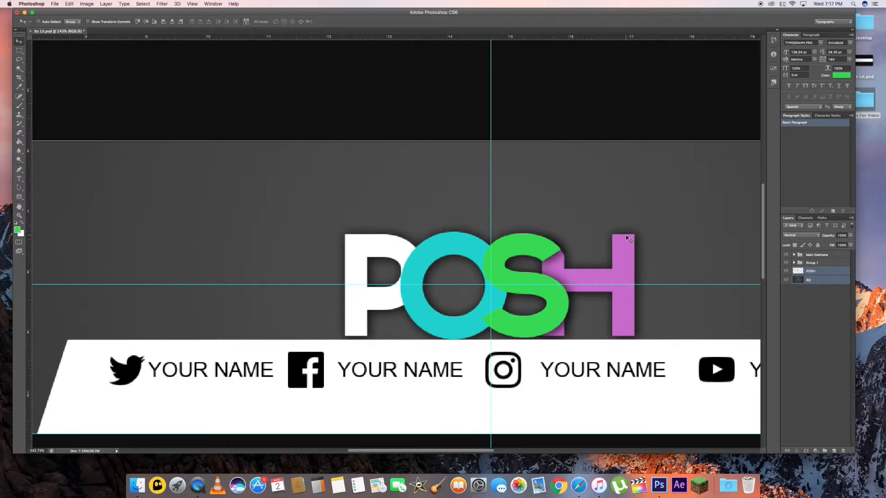
pyautogui.moveTo(504, 251); pyautogui.dragTo(504, 194)
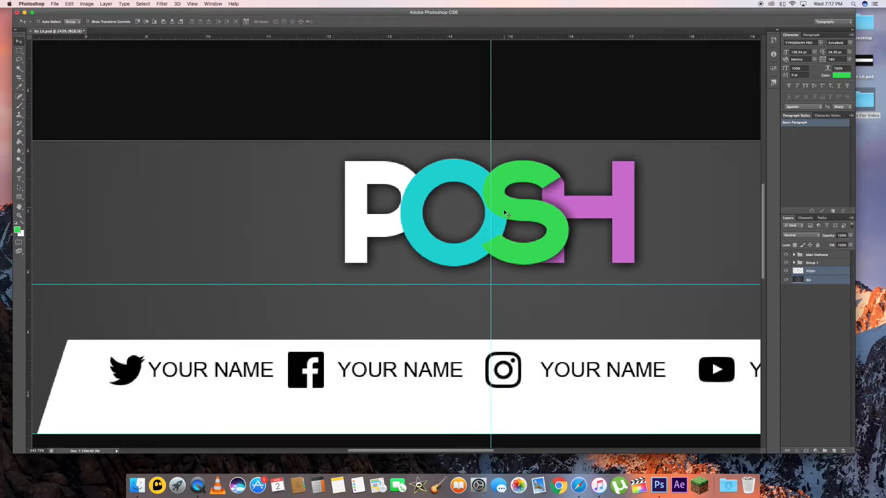
# Add the text DESIGNS below the POSH lettering and colour it white.
pyautogui.click(20, 178)
pyautogui.click(366, 313)
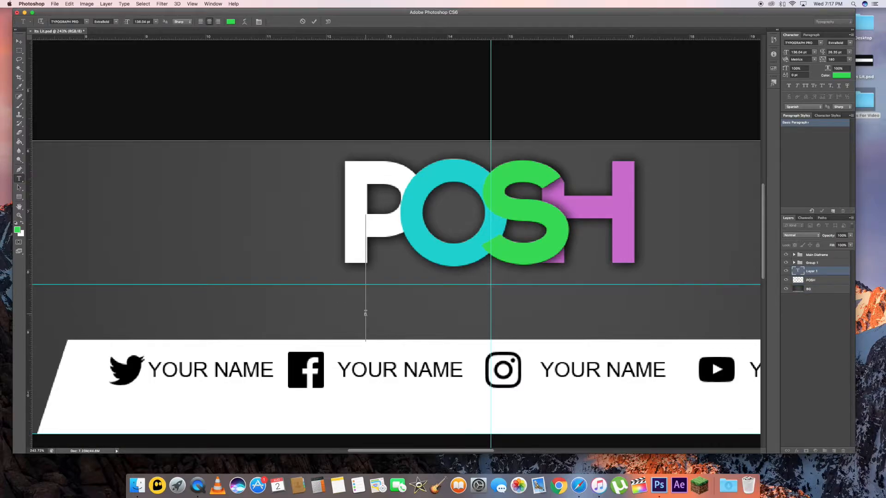
pyautogui.write('DEST')
pyautogui.write('GNS')
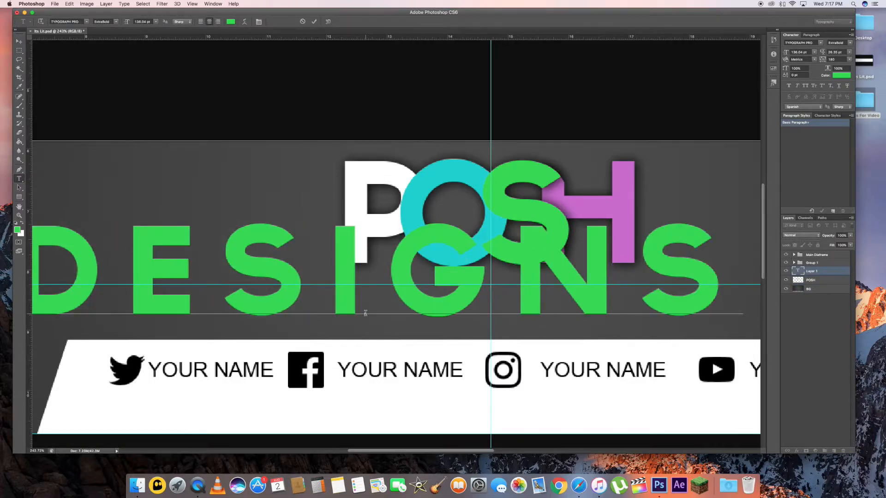
pyautogui.press('super+a')
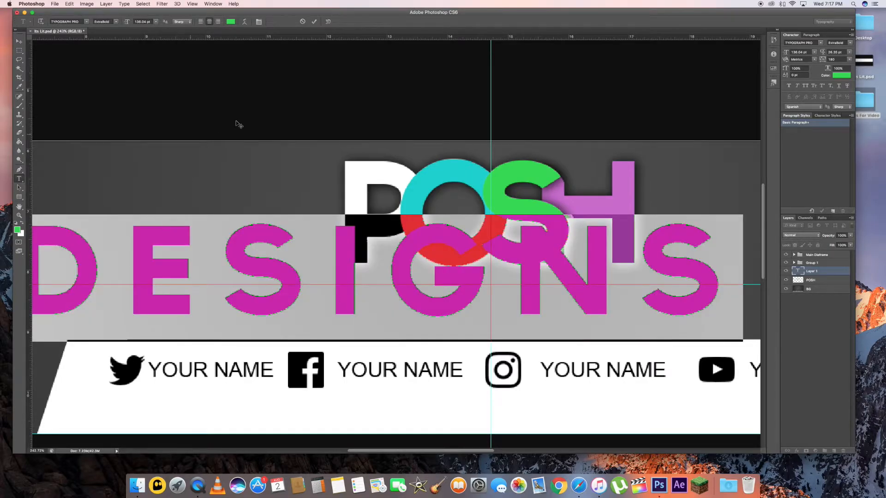
pyautogui.hscroll(2, 233, 127)
pyautogui.click(230, 21)
pyautogui.moveTo(528, 399); pyautogui.dragTo(492, 339)
pyautogui.click(668, 349)
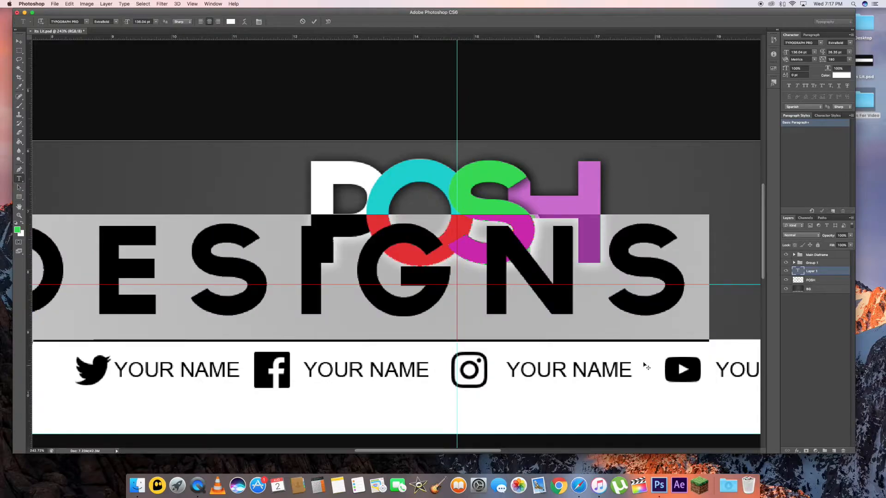
# Reduce the DESIGNS text to 57.04 pt and move it directly beneath the POSH lettering, spanning its width.
pyautogui.moveTo(130, 25); pyautogui.dragTo(94, 26)
pyautogui.click(19, 41)
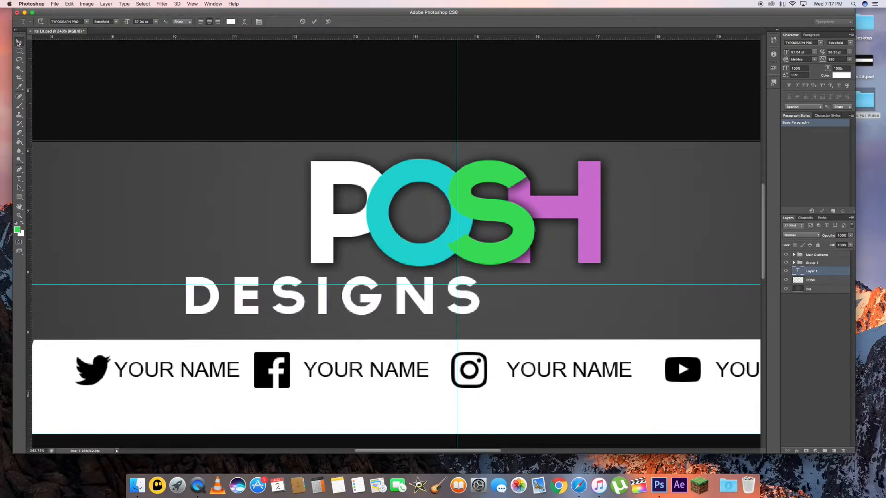
pyautogui.moveTo(337, 292); pyautogui.dragTo(461, 283)
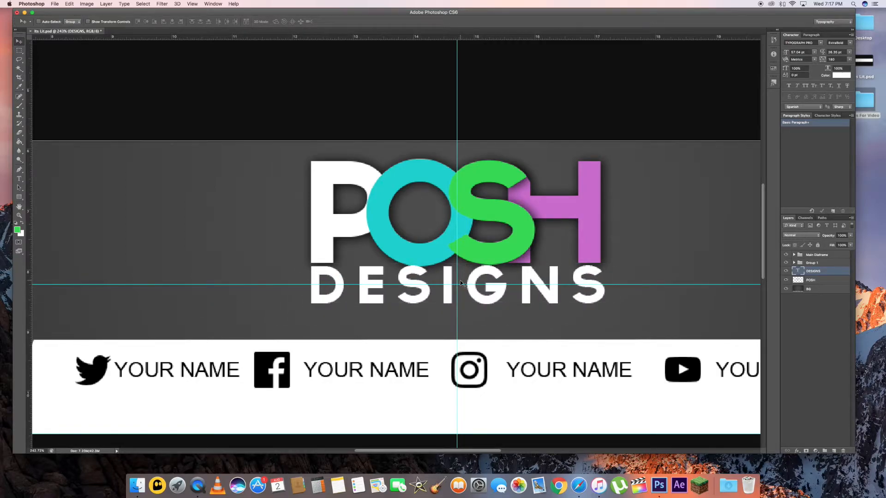